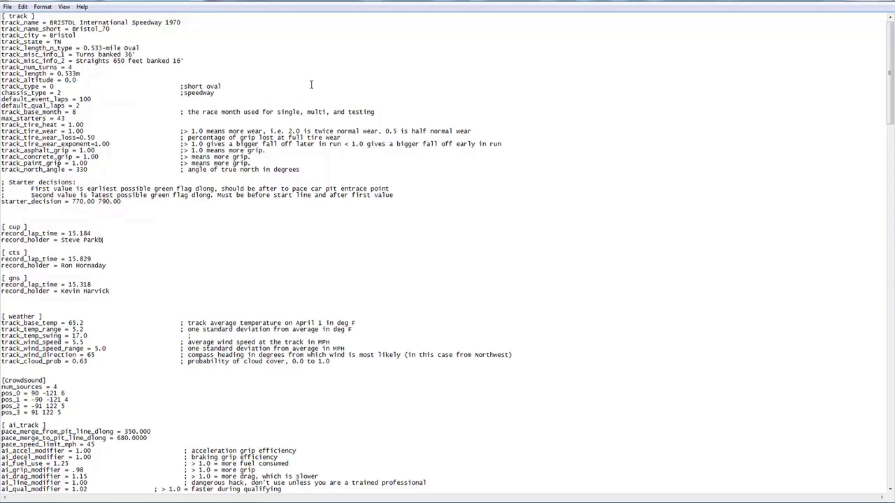
Examine the track name, chassis type, tire wear and grip settings at the start of track.ini.
double_click(76, 35)
double_click(84, 99)
drag(90, 165, 63, 124)
scroll(138, 258, down, 10)
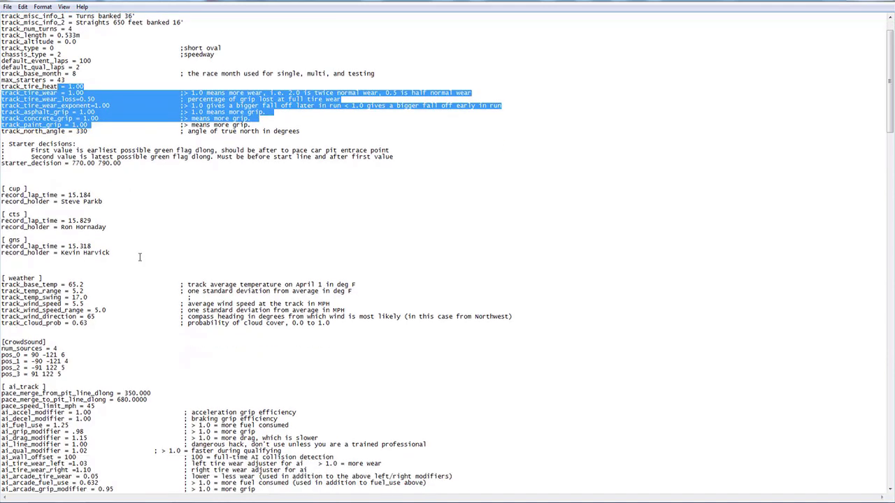
scroll(139, 257, down, 5)
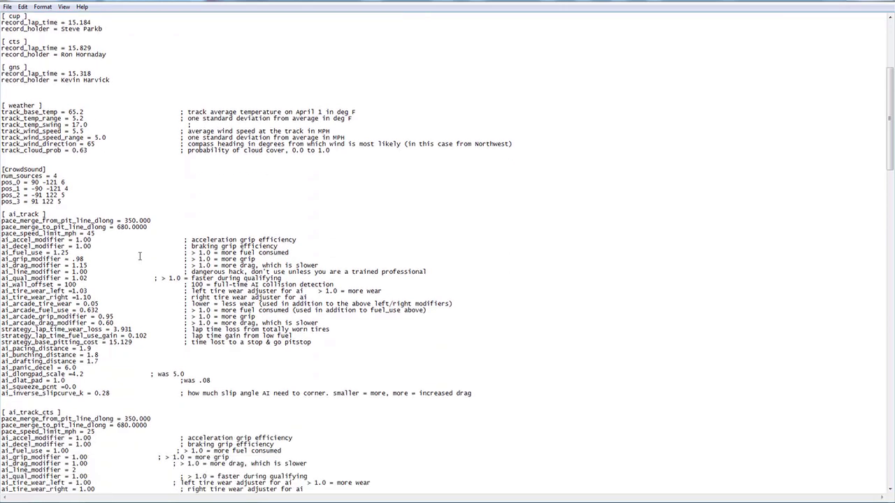
Review the ai_track section, the ai_track_cts heading and the pit entrance points in track.ini.
drag(120, 316, 2, 139)
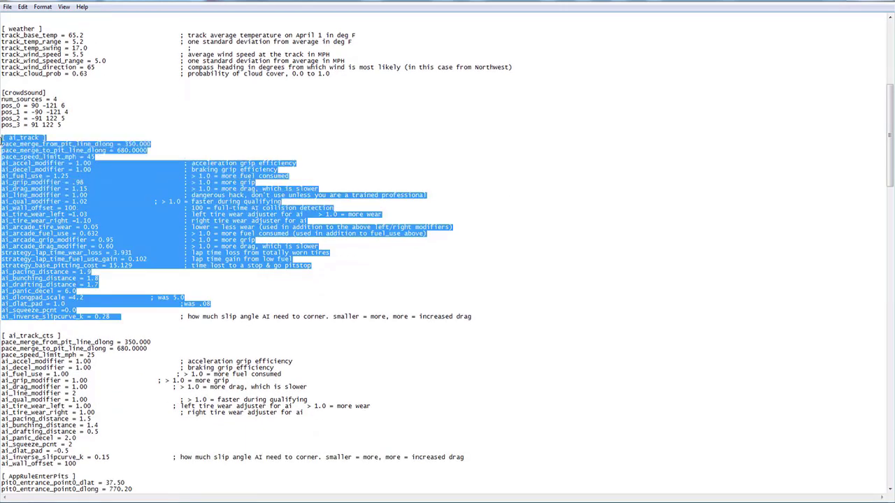
scroll(110, 375, down, 6)
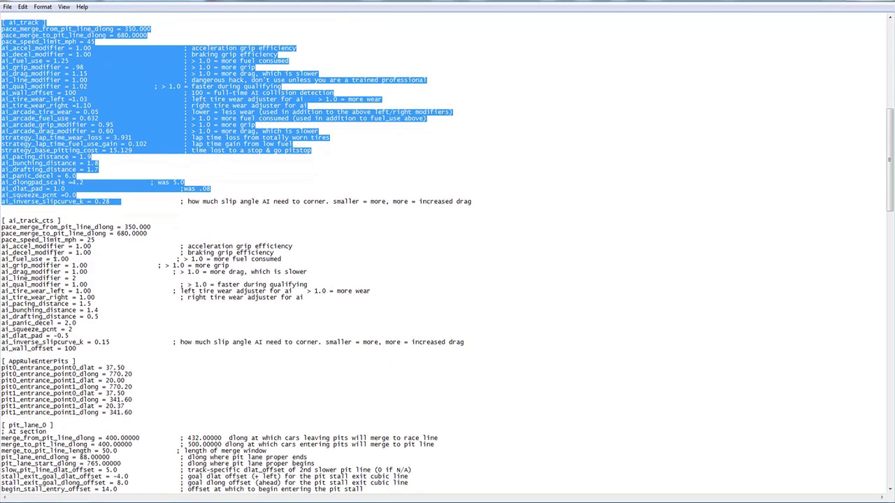
drag(59, 220, 43, 217)
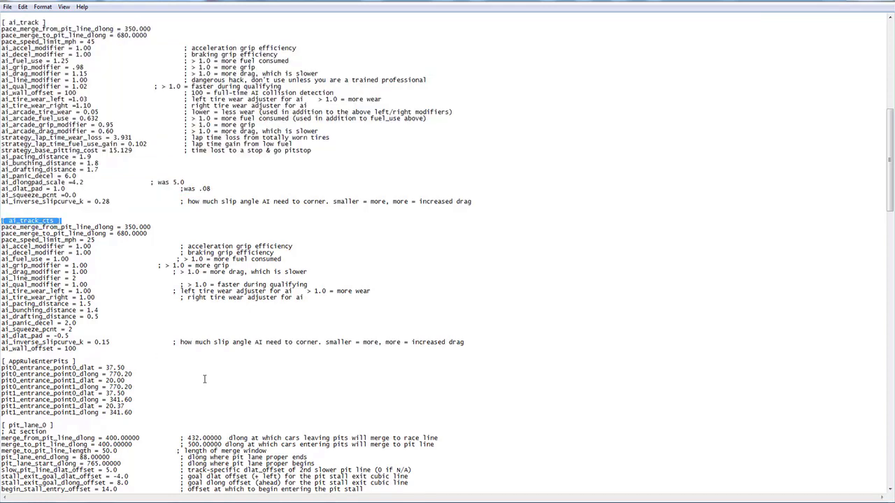
scroll(204, 379, down, 2)
drag(137, 375, 105, 355)
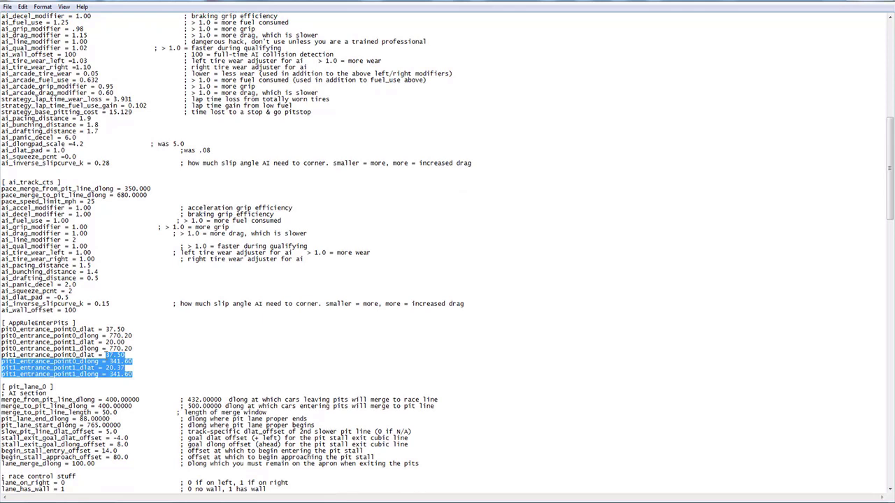
Set pace_speed_limit_mph in the ai_track_cts section to 35.
click(127, 299)
drag(86, 311, 2, 188)
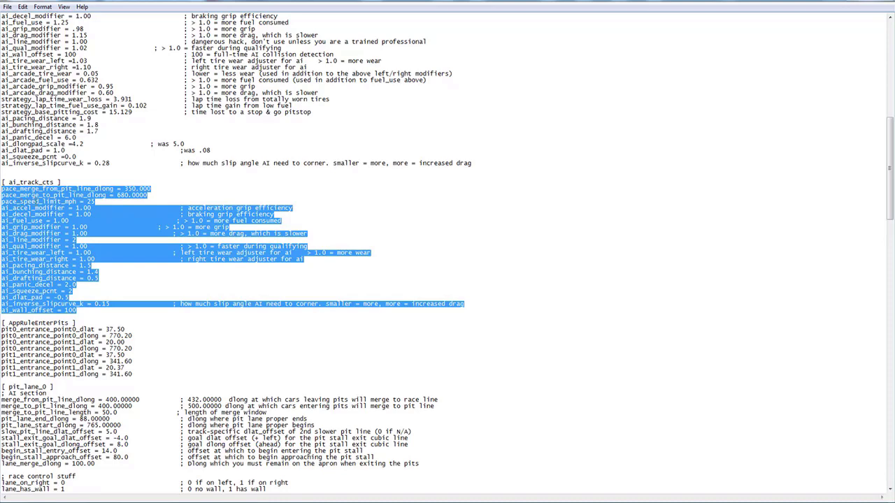
click(88, 201)
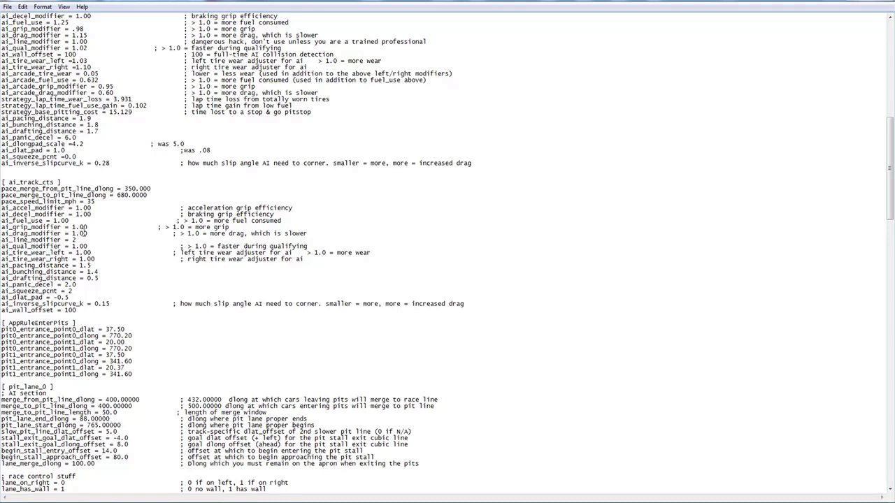
Examine the ai_track_cts grip, drag, qualifying, tire wear, drafting, panic and wall offset entries.
drag(89, 234, 1, 208)
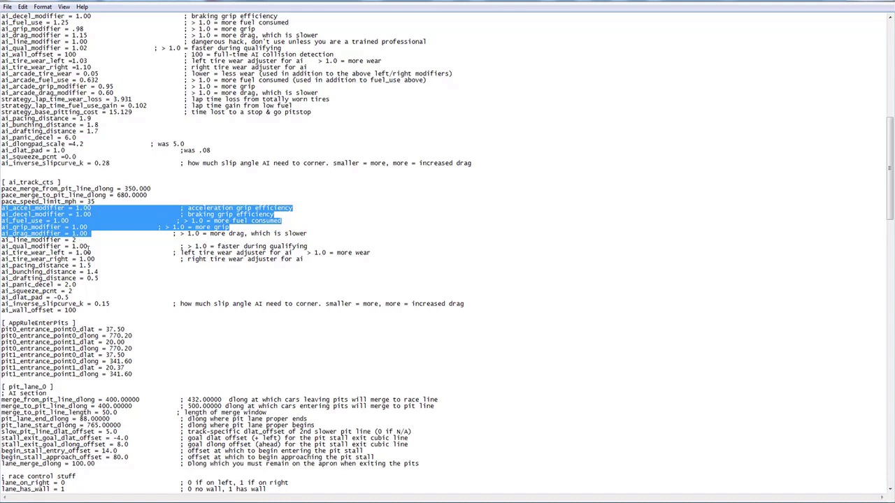
drag(95, 260, 2, 246)
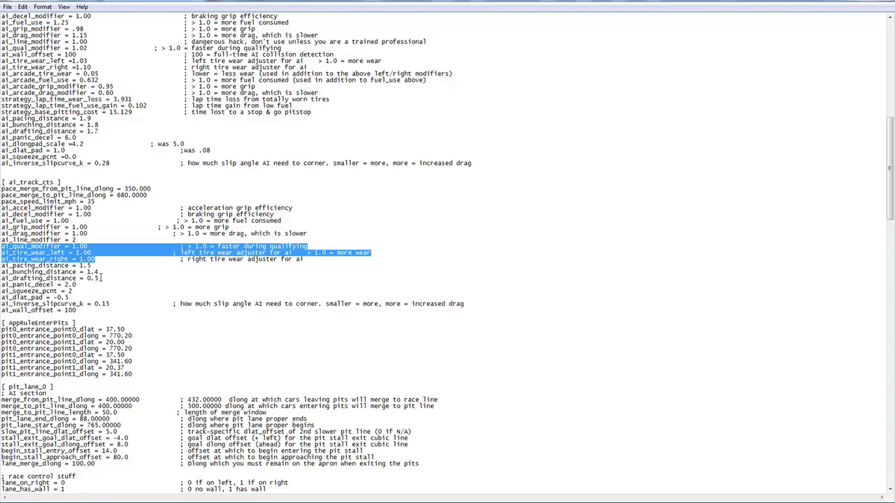
drag(87, 313, 1, 278)
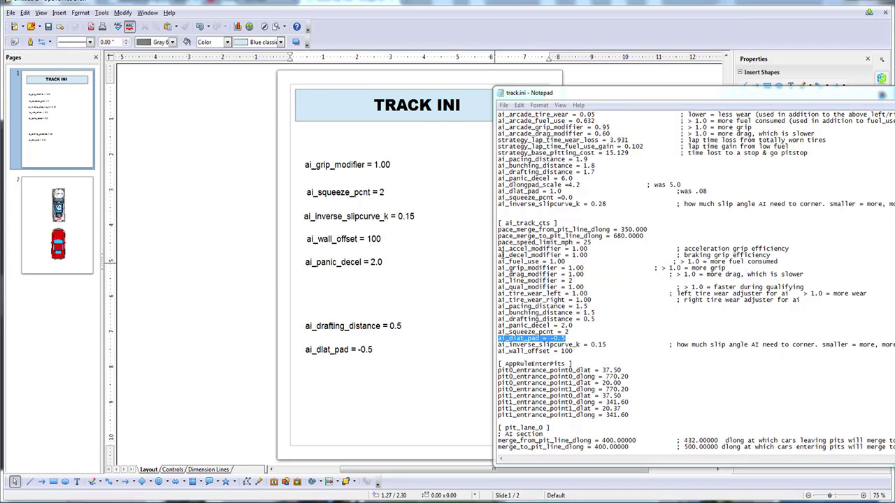
drag(499, 267, 584, 275)
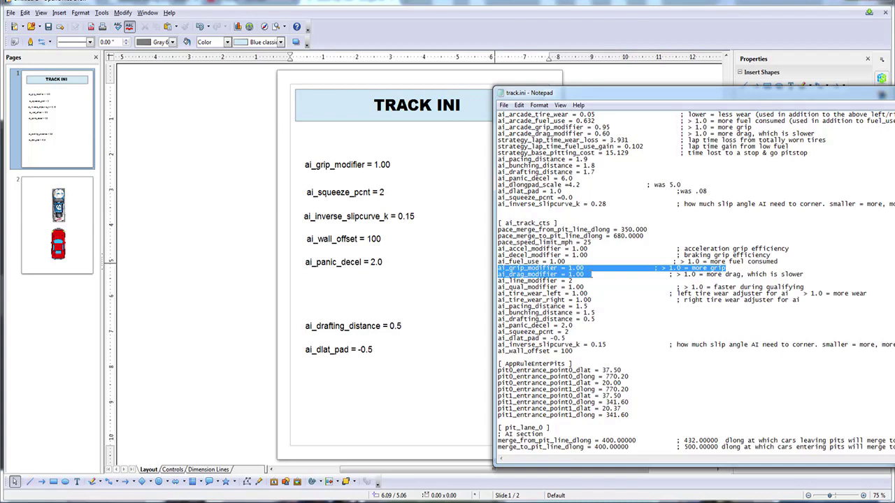
drag(499, 250, 589, 273)
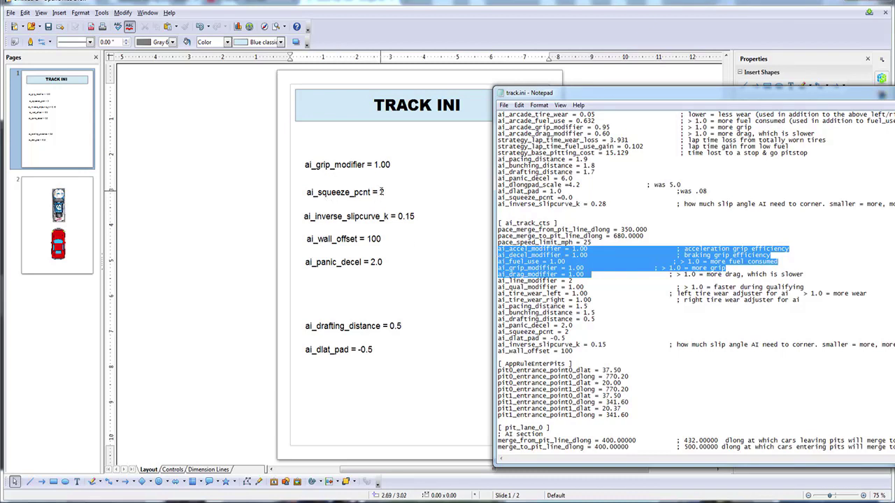
Add the text note "1 = 100%" beside the ai_squeeze_pcnt line on the TRACK INI page.
click(382, 191)
click(415, 194)
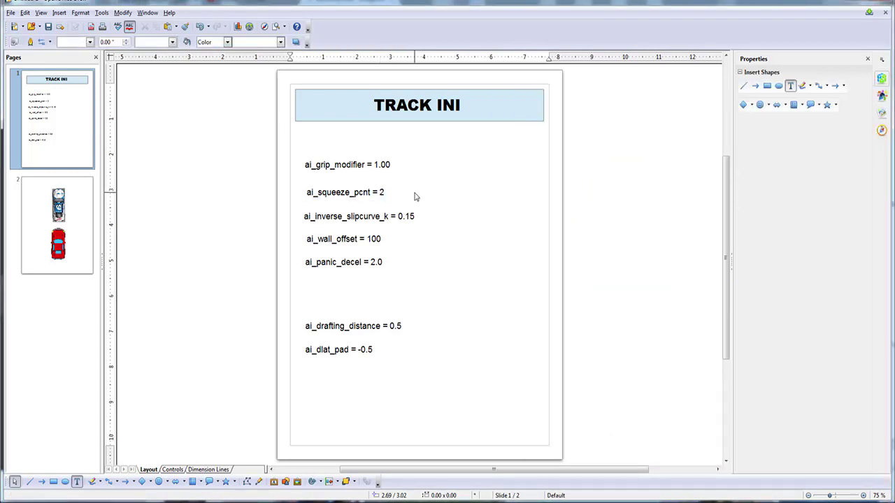
click(791, 85)
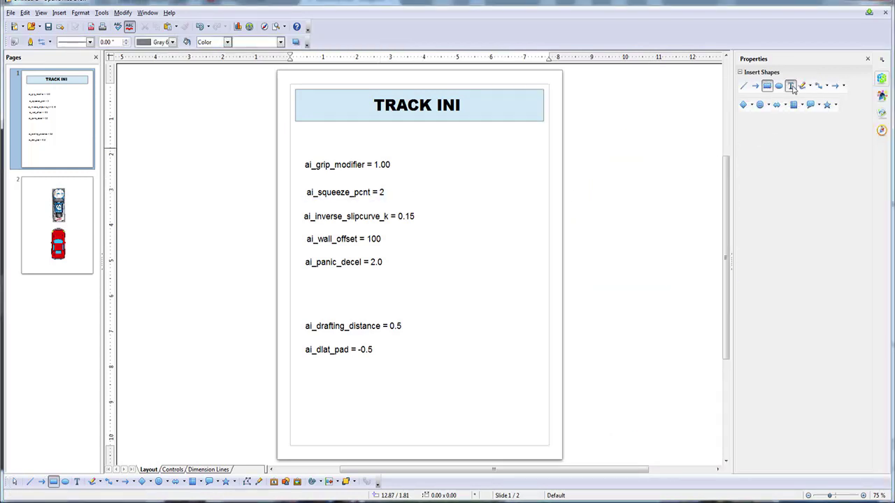
click(430, 189)
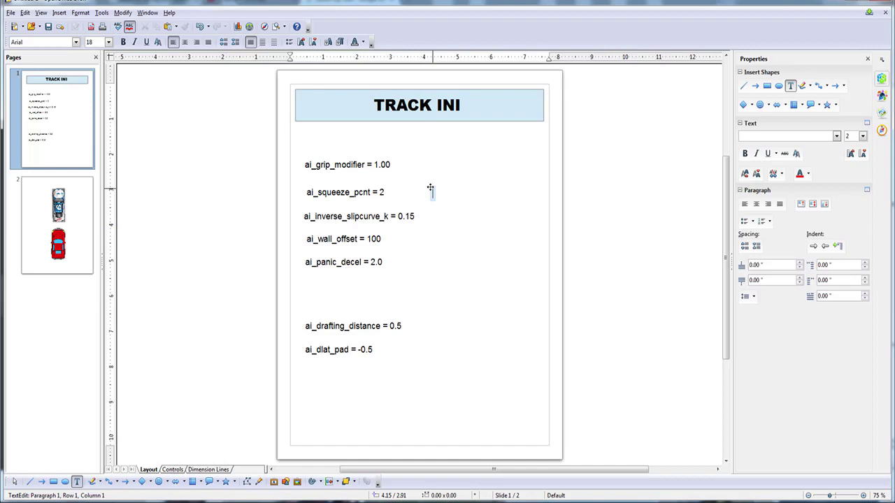
text(1 =)
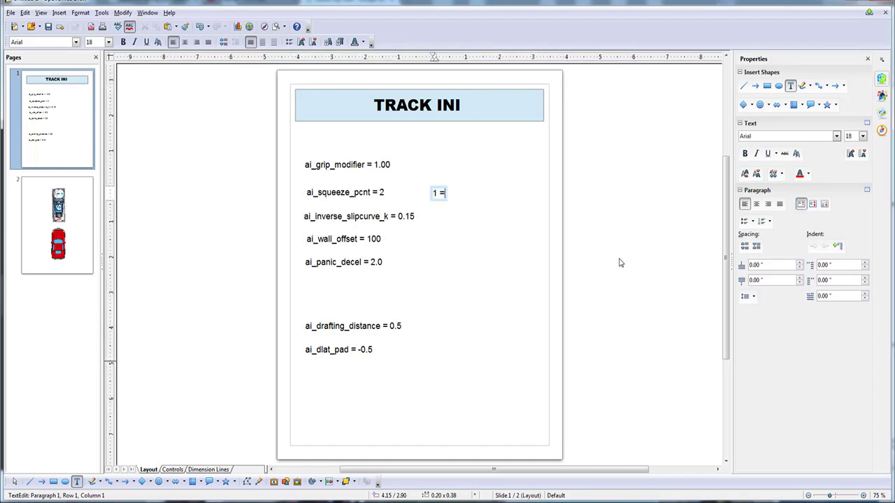
text( 100%)
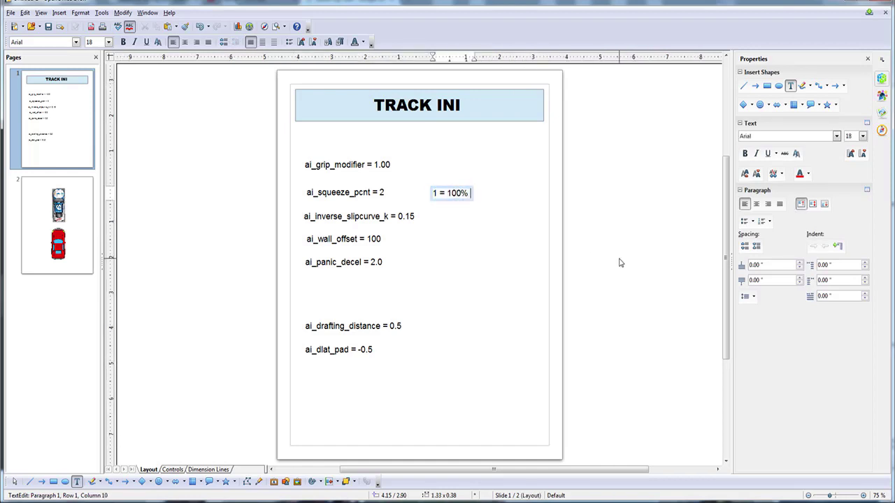
click(528, 271)
Add the text note "0 = 0%" just above and beside the "1 = 100%" note.
click(791, 85)
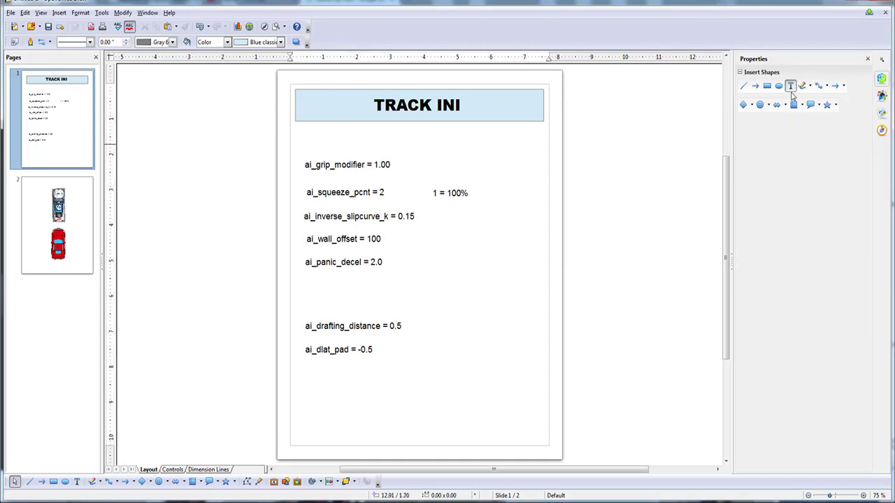
click(480, 177)
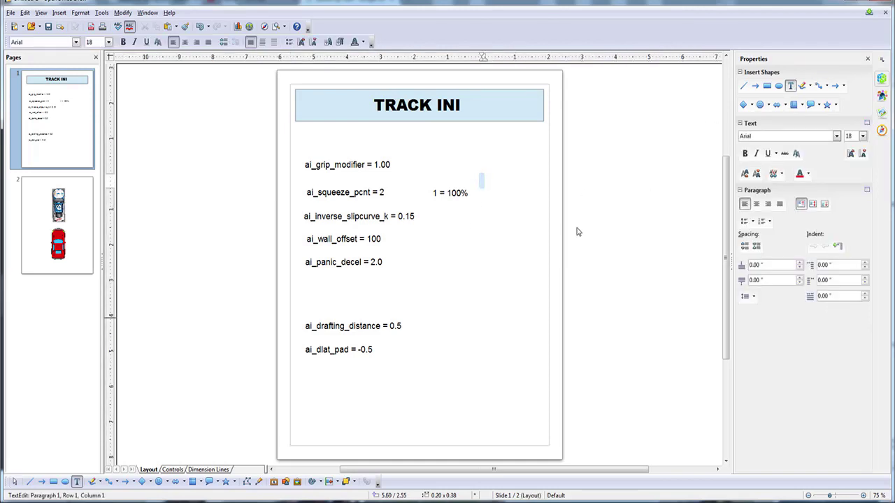
text(0 = 0%)
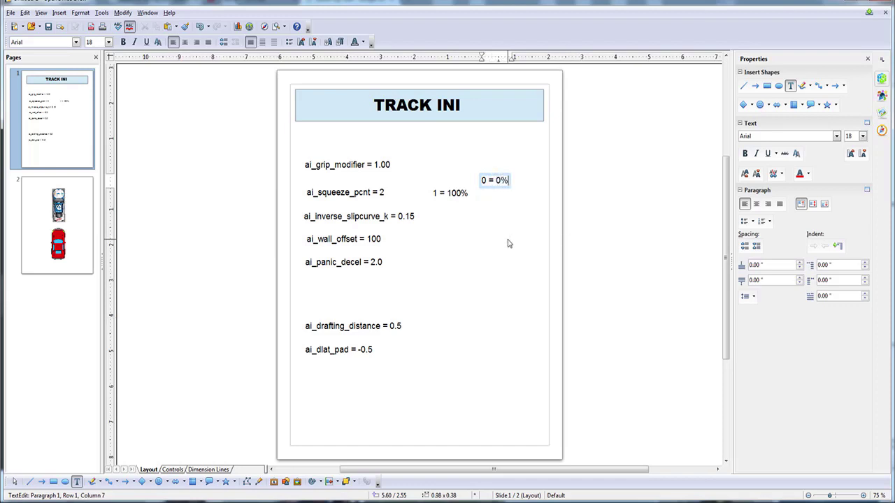
click(508, 243)
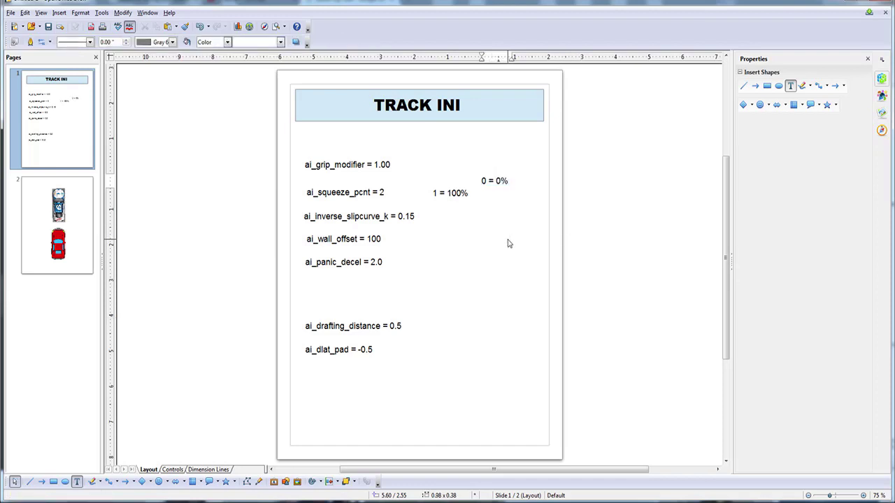
Append "=200%" to the ai_squeeze_pcnt = 2 text and widen its box so it fits on one line.
click(382, 192)
text(=)
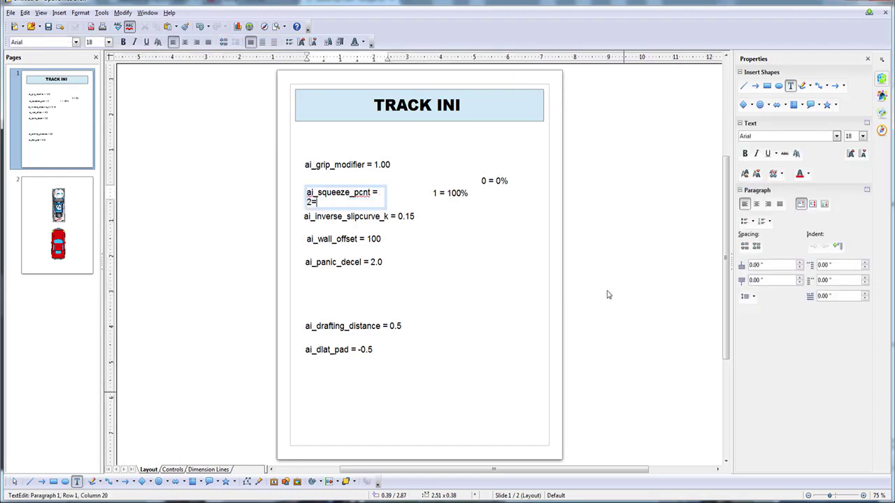
text(200%)
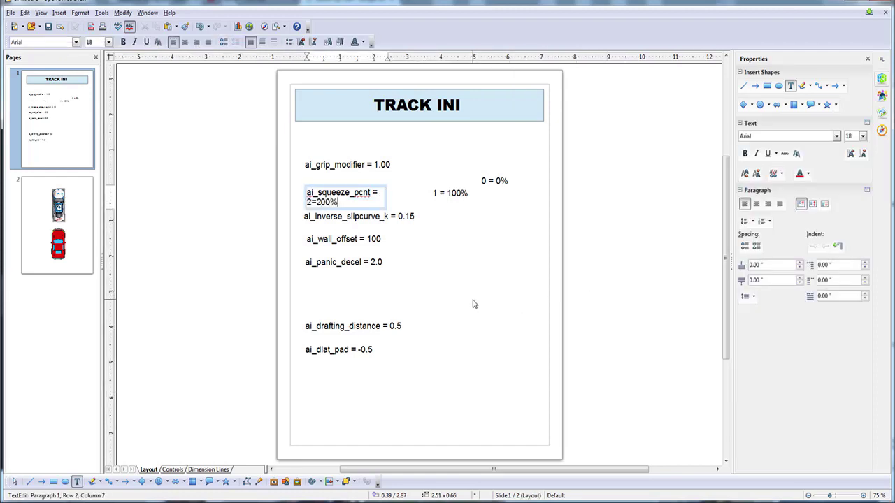
click(385, 195)
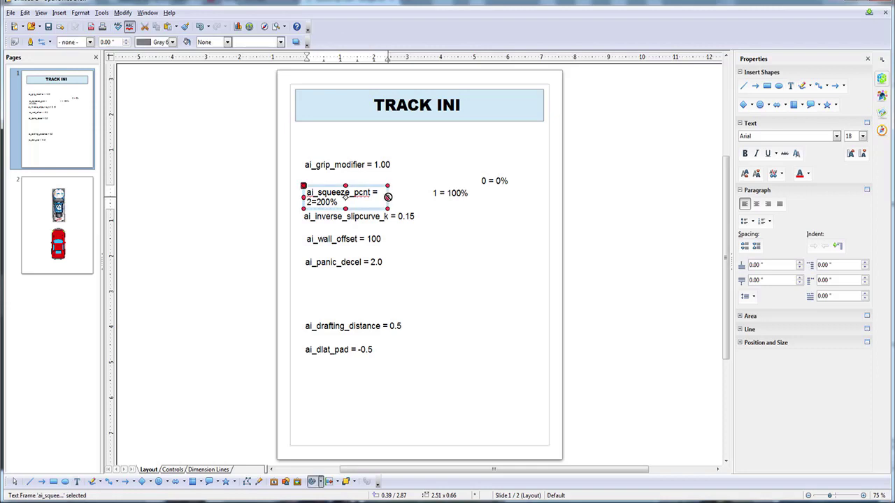
click(384, 197)
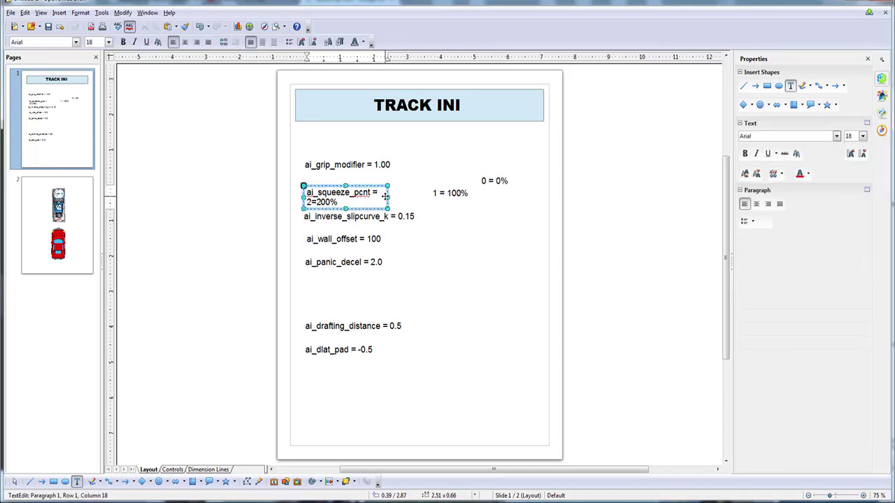
click(384, 197)
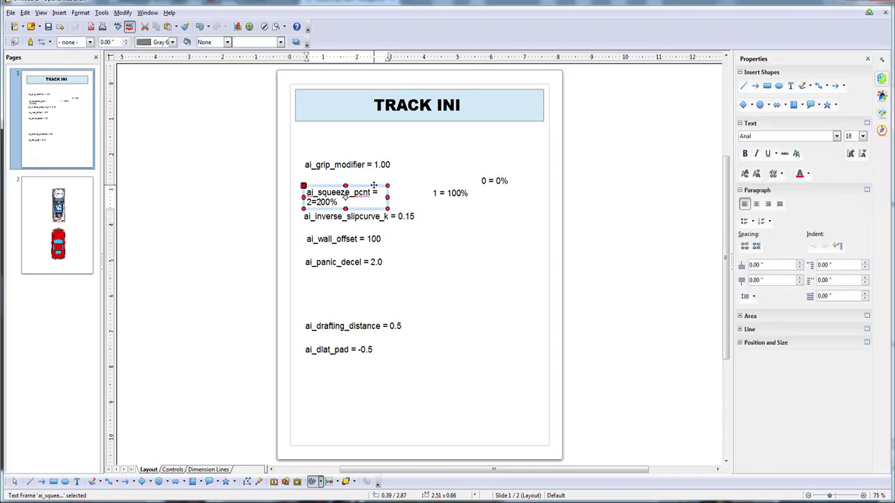
drag(388, 196, 422, 197)
click(490, 326)
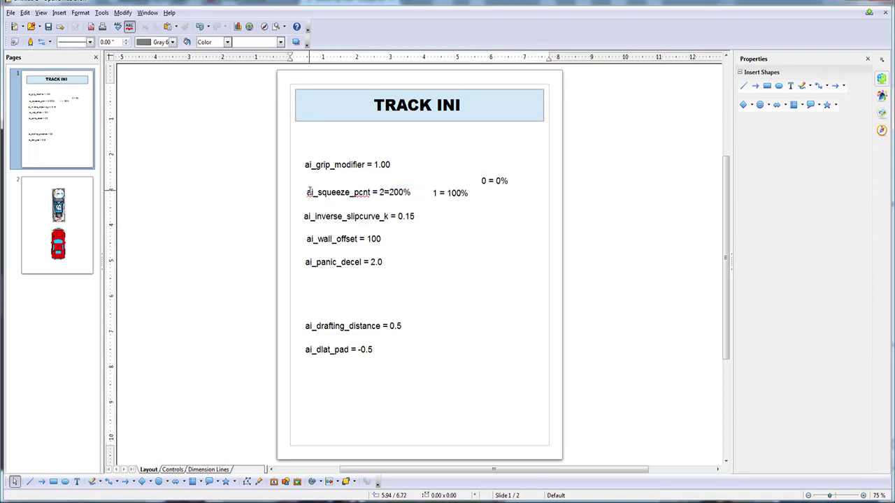
Color the whole ai_squeeze_pcnt = 2=200% text red.
drag(308, 190, 413, 193)
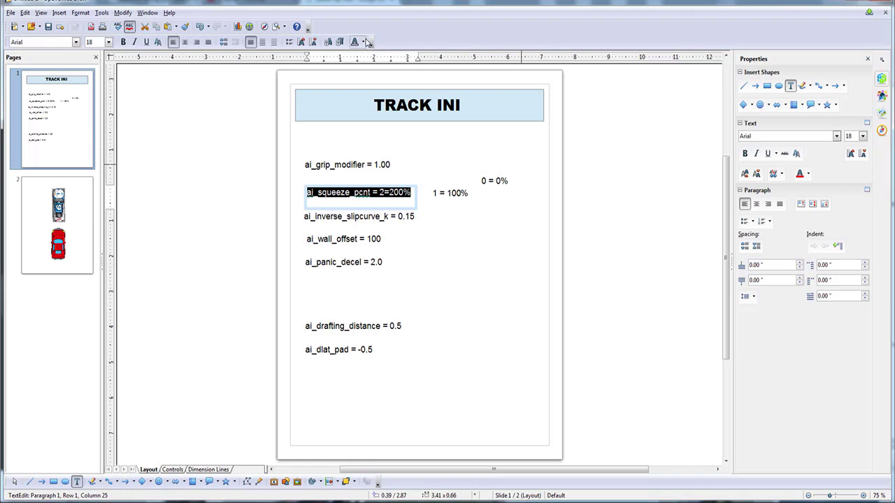
click(369, 43)
click(374, 87)
click(479, 304)
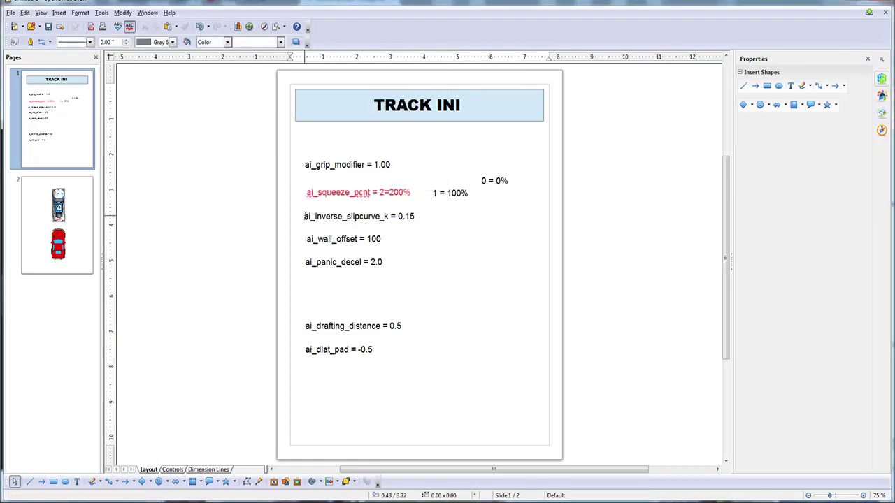
Highlight the ai_inverse_slipcurve_k line, try rotating the upper race car picture on page 2, and return to the TRACK INI page.
drag(304, 216, 427, 233)
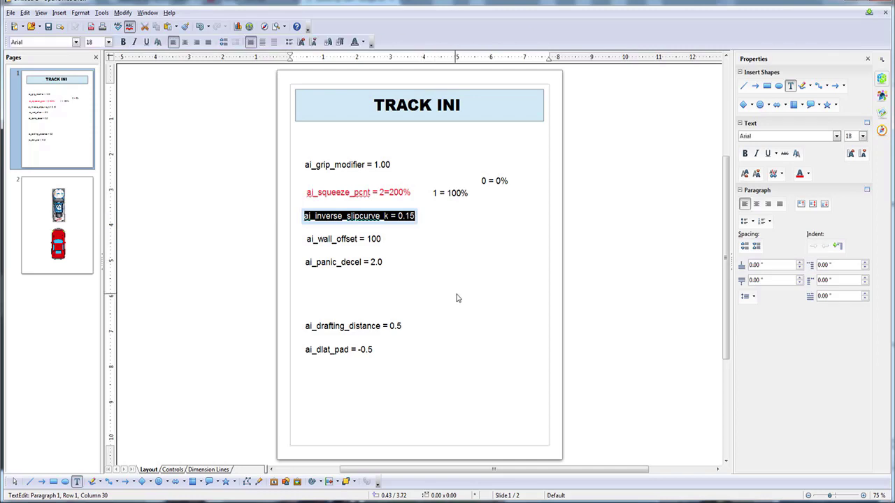
click(79, 216)
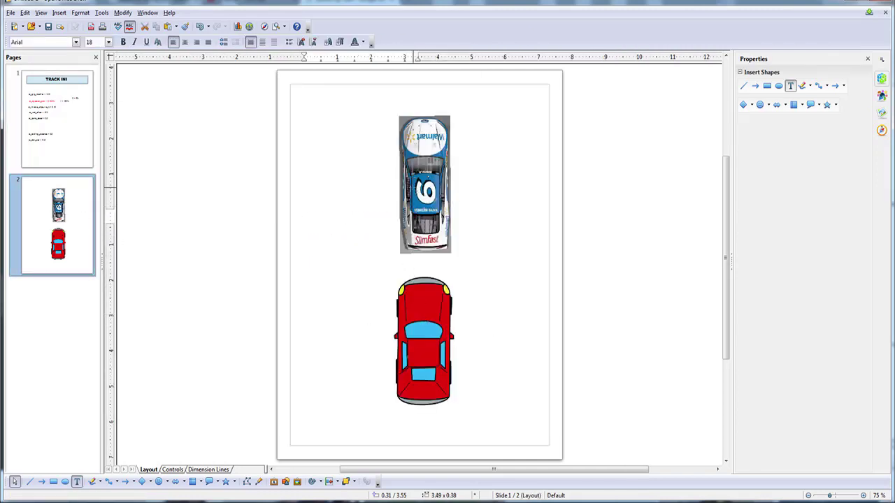
click(416, 187)
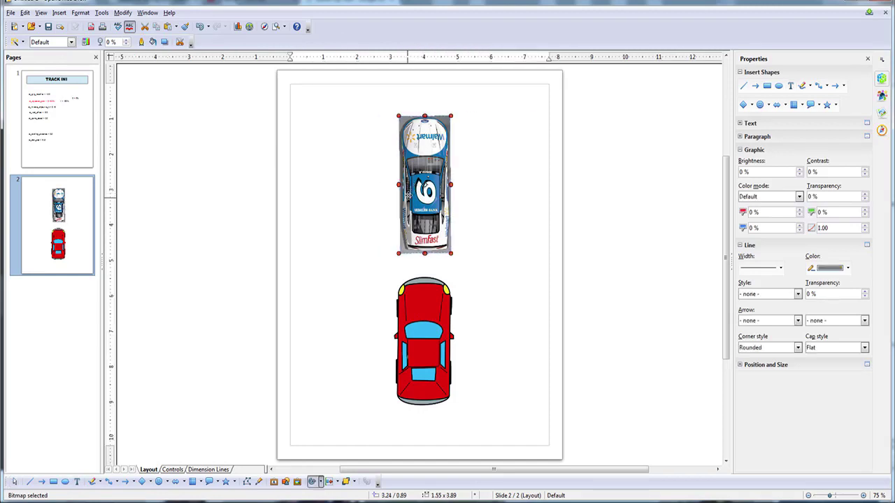
drag(397, 253, 297, 253)
click(65, 150)
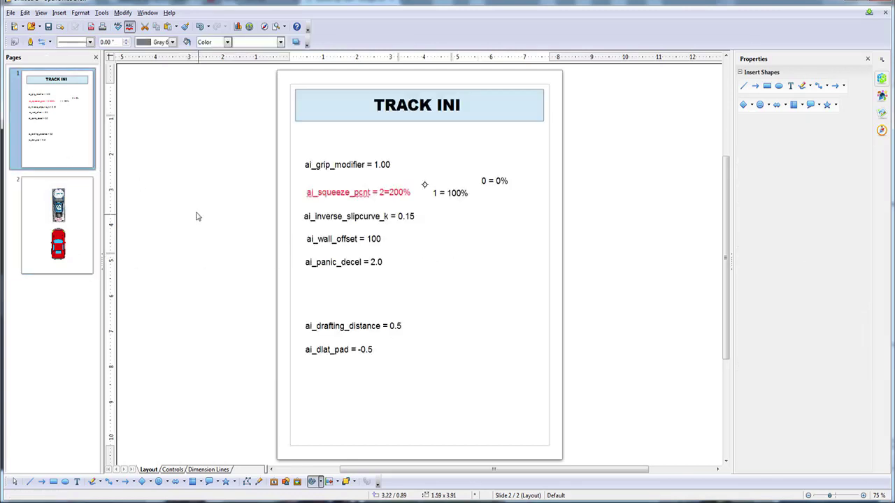
Highlight the ai_wall_offset line, and on page 2 move the red car up close behind the race car.
click(308, 239)
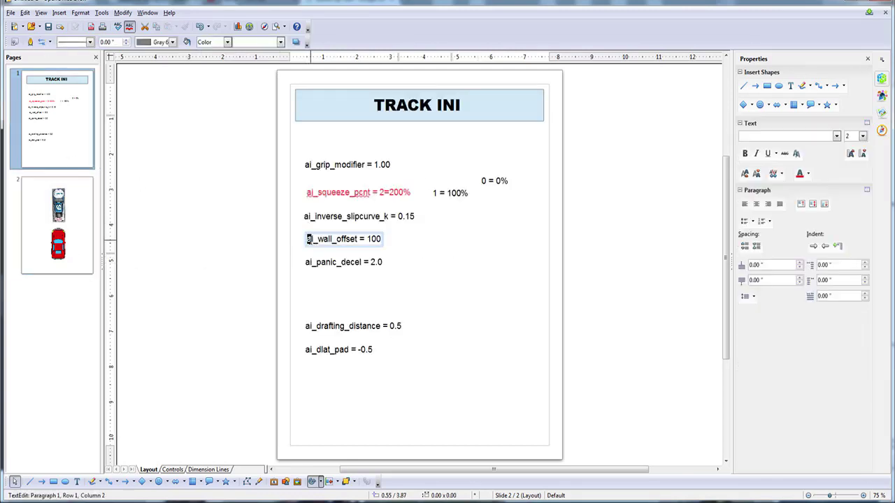
drag(307, 239, 382, 240)
click(70, 244)
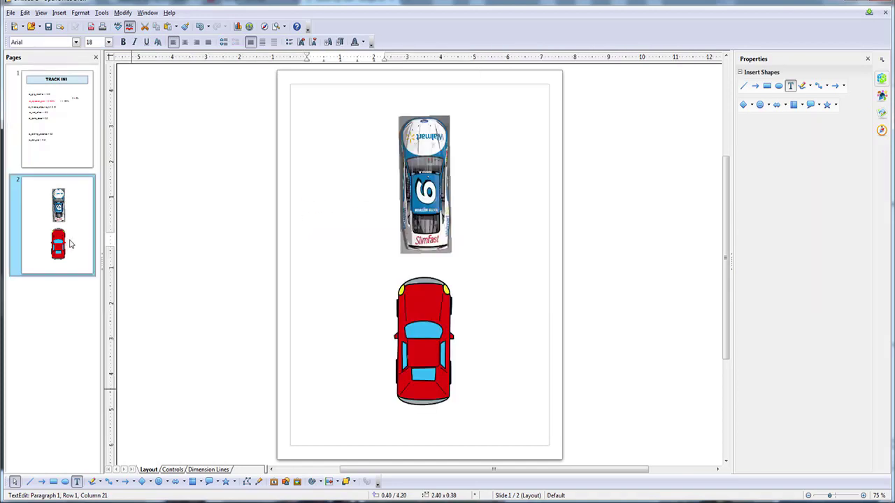
click(423, 360)
mouse_move(423, 360)
mouse_down()
mouse_move(423, 334)
mouse_move(364, 282)
mouse_move(379, 288)
mouse_move(379, 330)
mouse_move(421, 354)
mouse_up()
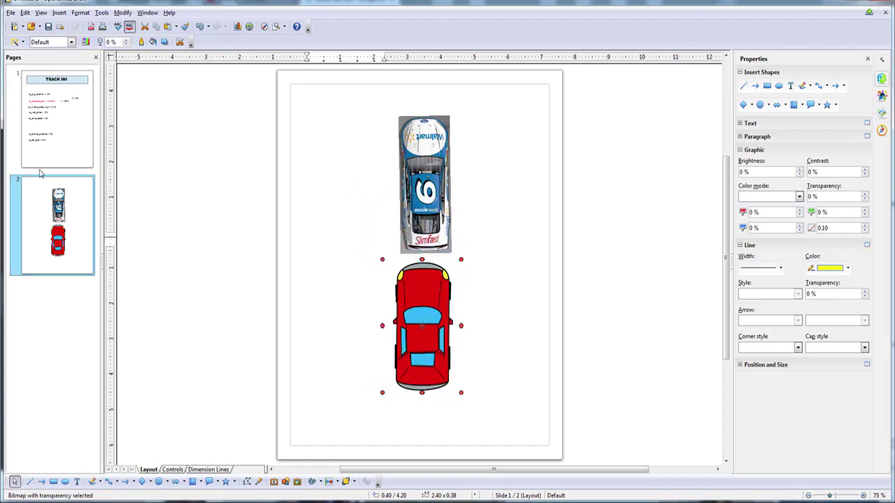
On the TRACK INI page, append "= 100%" to the ai_wall_offset = 100 text and widen its box to fit one line.
click(44, 158)
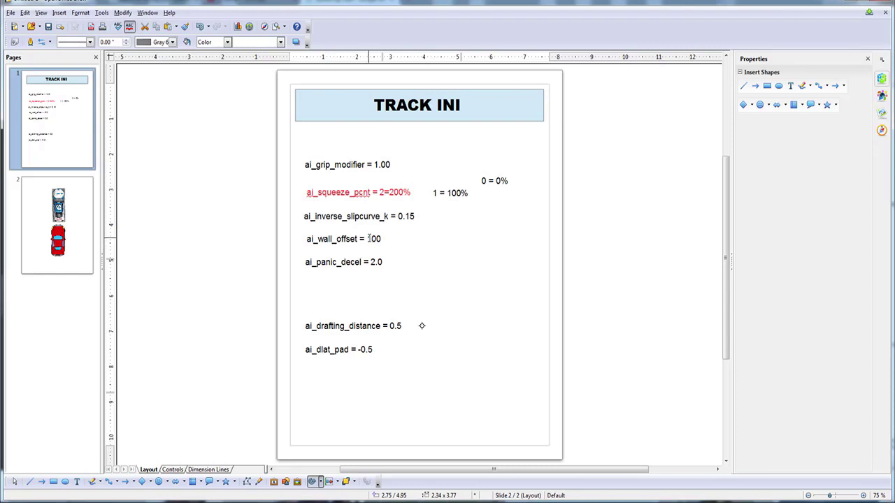
double_click(373, 239)
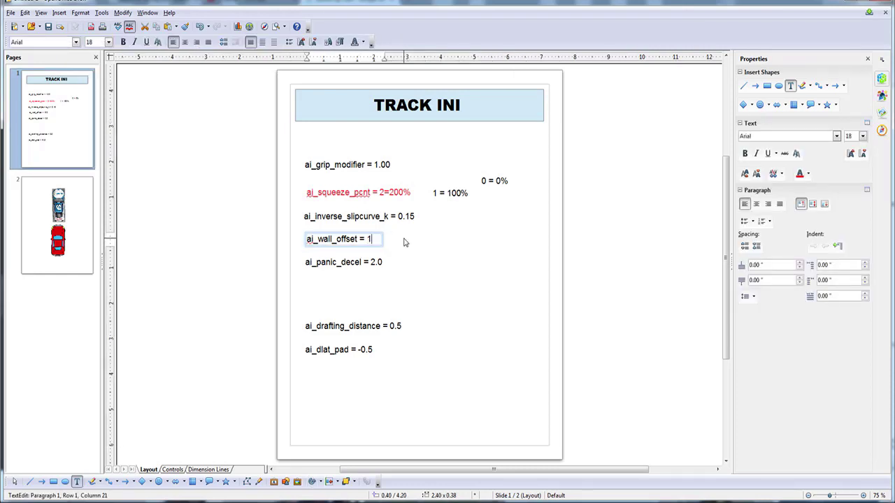
text(= 100%)
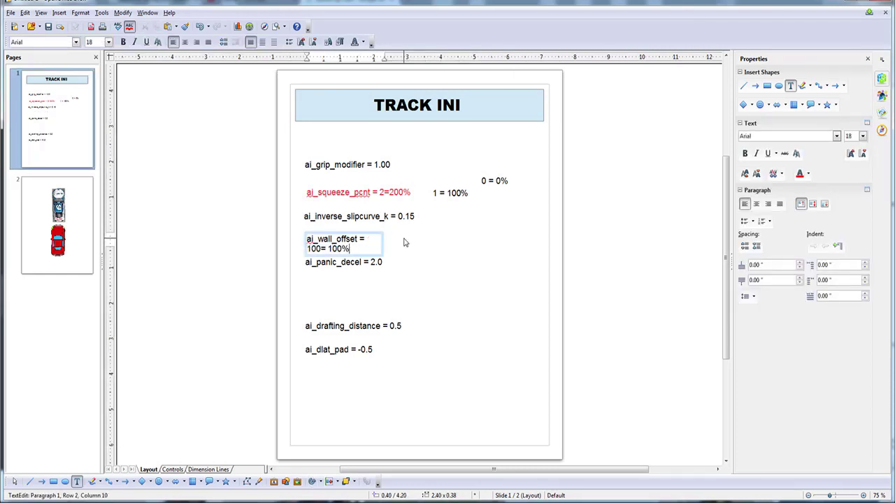
click(384, 244)
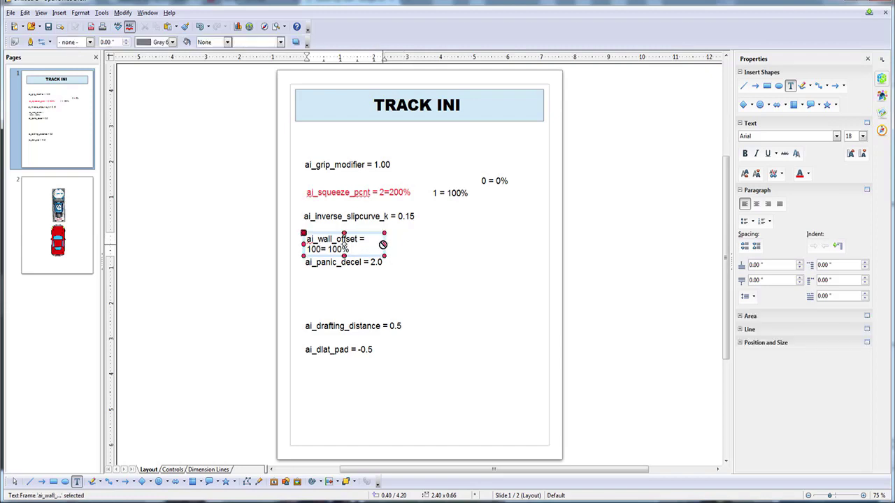
drag(384, 244, 450, 246)
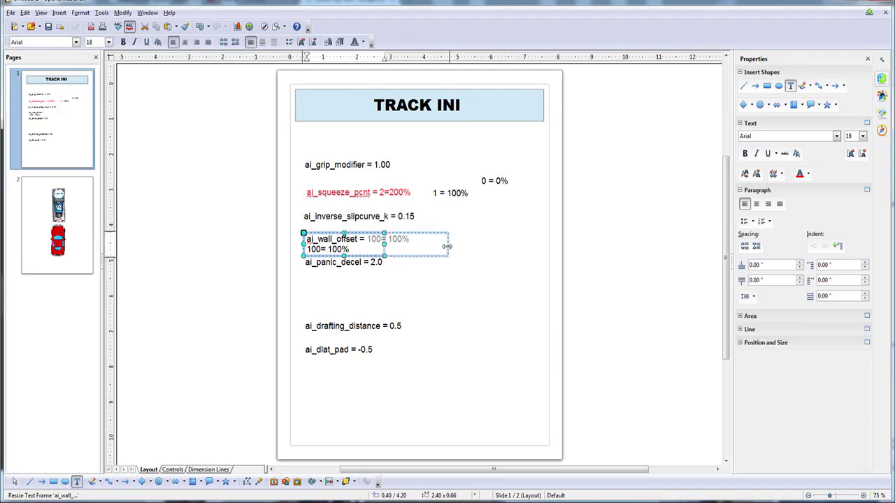
click(455, 330)
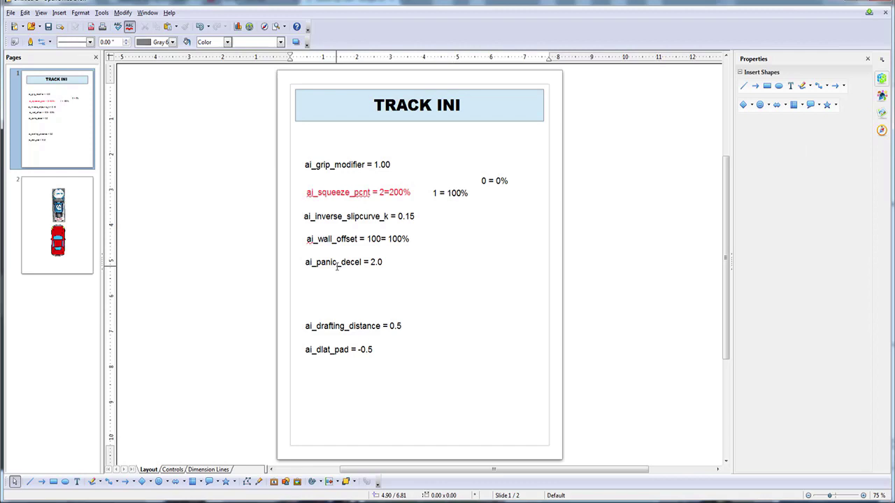
Add "G forces" as a second line under the ai_panic_decel = 2.0 text.
click(376, 261)
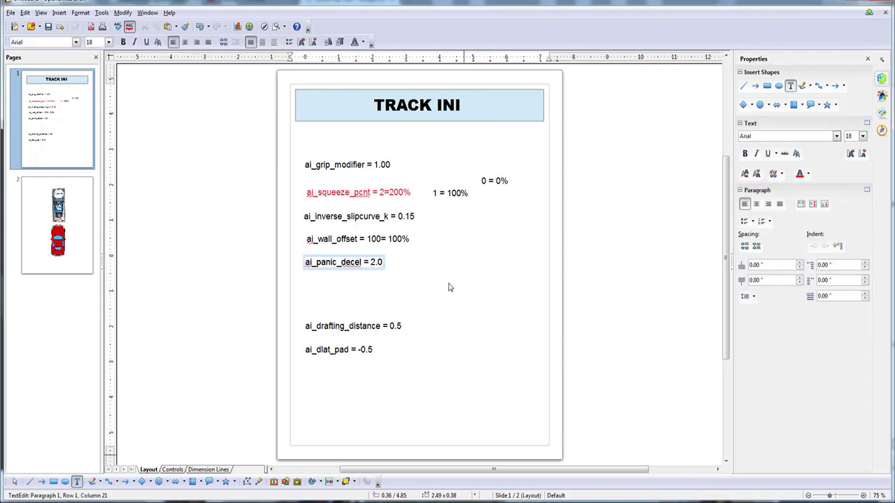
key(Return)
text(G forces)
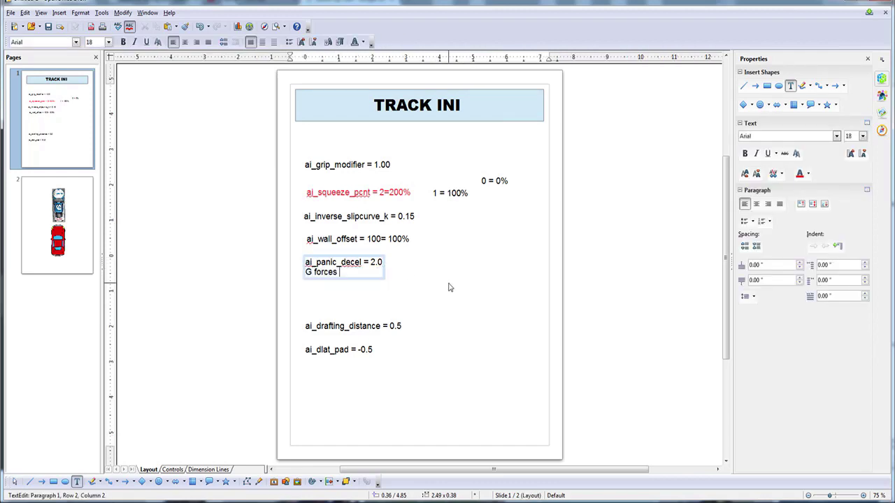
click(420, 296)
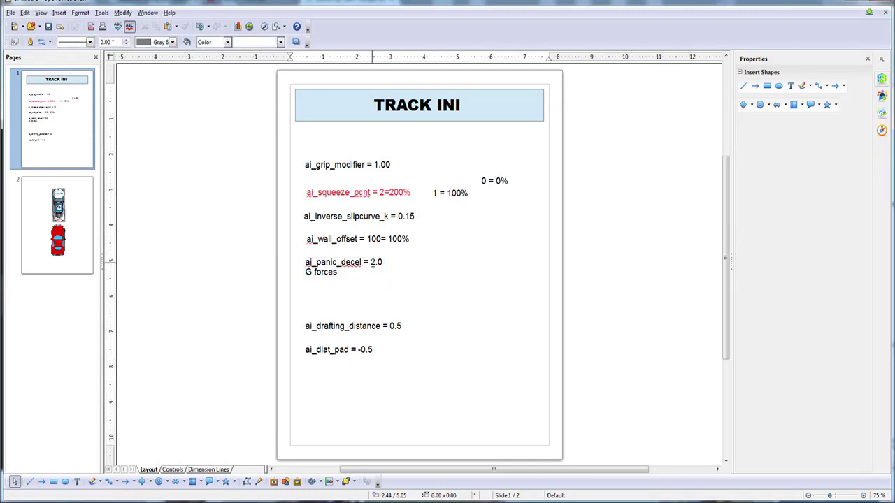
Rotate the race car picture on page 2 by a quarter turn so it lies sideways in front of the red car.
click(71, 225)
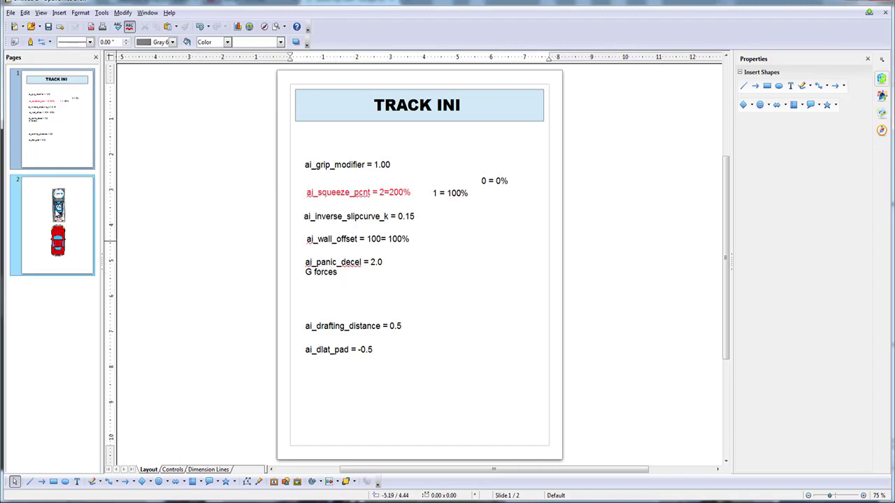
click(432, 190)
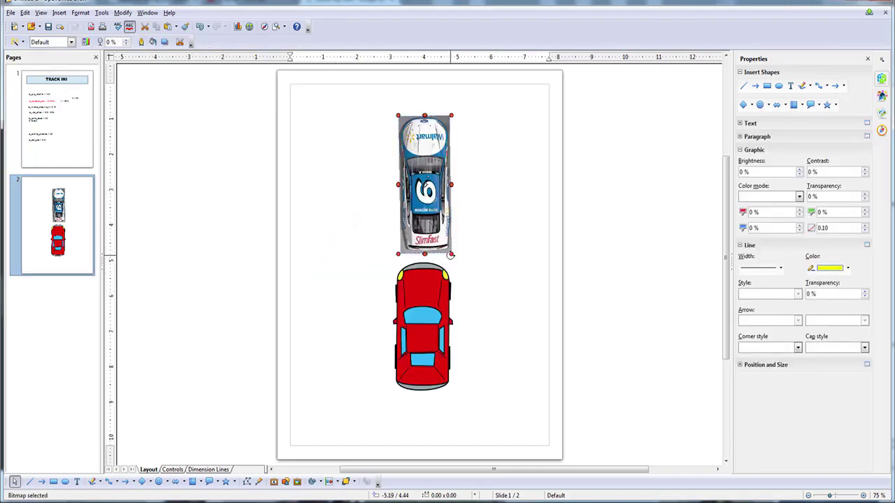
drag(450, 255, 511, 149)
Shift and rotate the red car to mimic reacting to the sideways race car, and place it upright near the page's bottom centre.
click(427, 328)
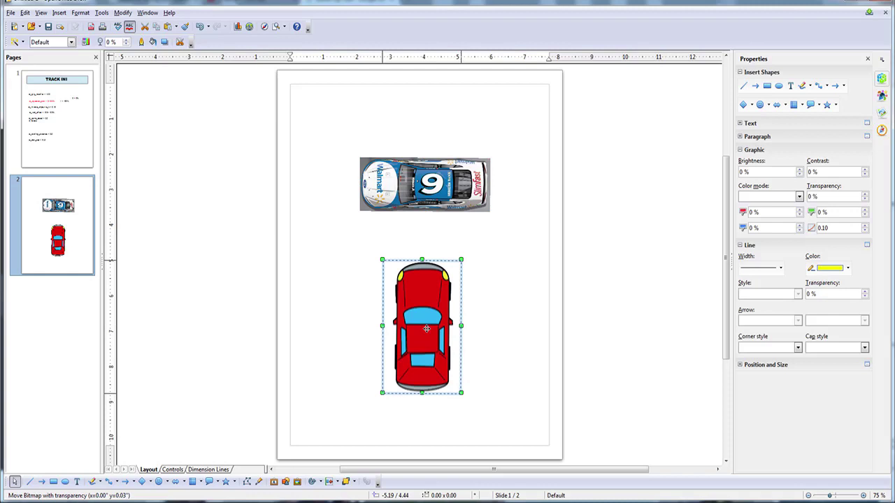
drag(426, 328, 394, 315)
click(392, 315)
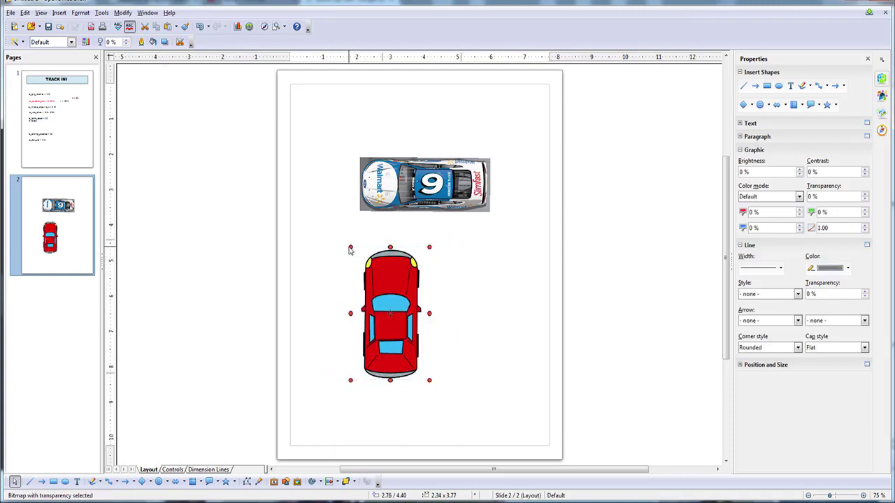
drag(350, 250, 324, 278)
drag(396, 313, 412, 335)
click(412, 335)
drag(355, 268, 416, 362)
click(399, 318)
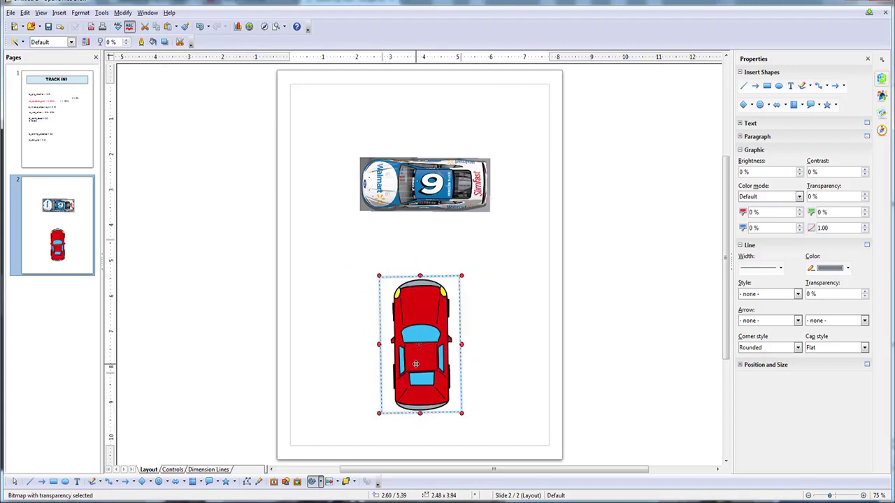
drag(420, 418, 428, 355)
drag(430, 264, 427, 375)
Rotate the race car picture back upright and return to the TRACK INI page.
click(455, 207)
click(461, 202)
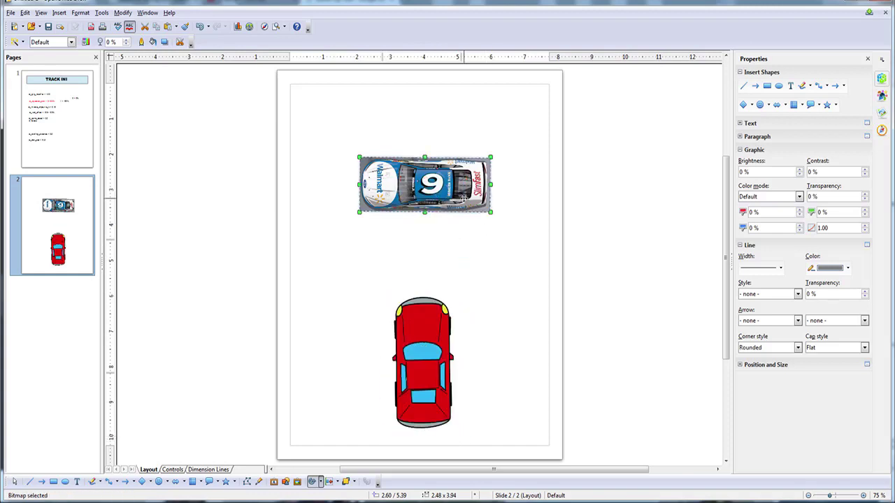
drag(490, 212, 396, 246)
key(Page_Up)
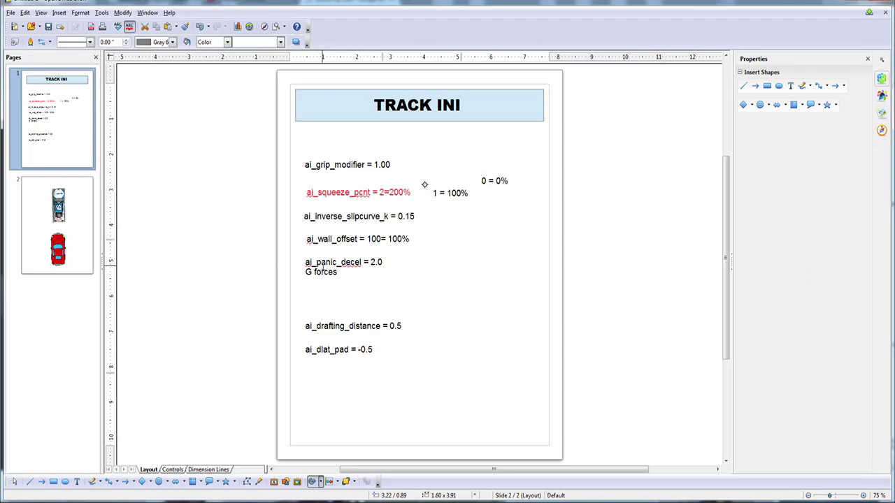
Color the value 2.0 in the ai_panic_decel text red.
key(Escape)
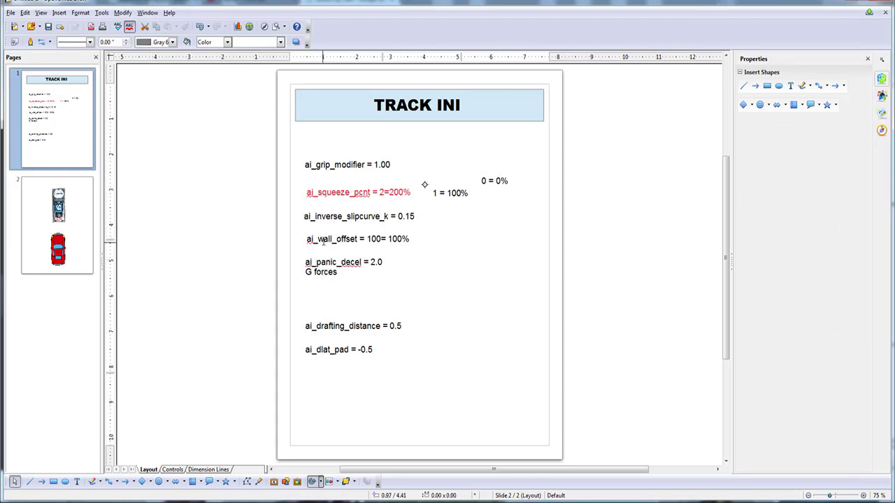
double_click(376, 262)
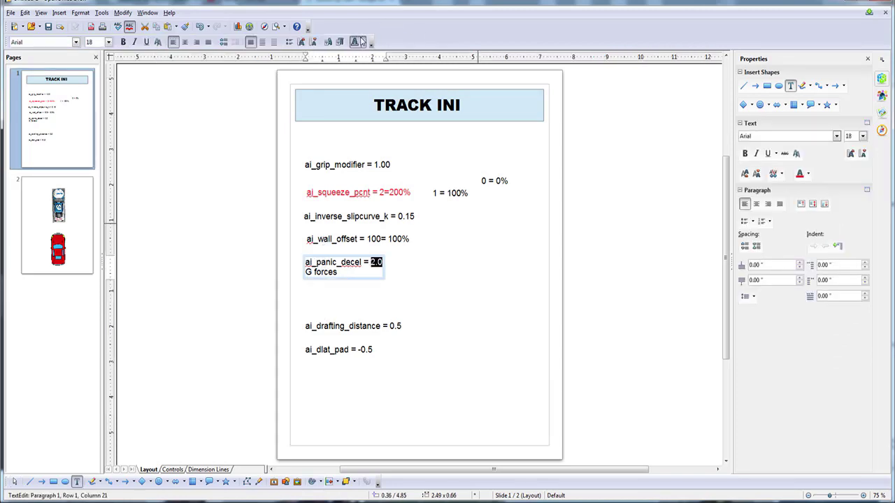
click(358, 42)
click(370, 70)
click(463, 310)
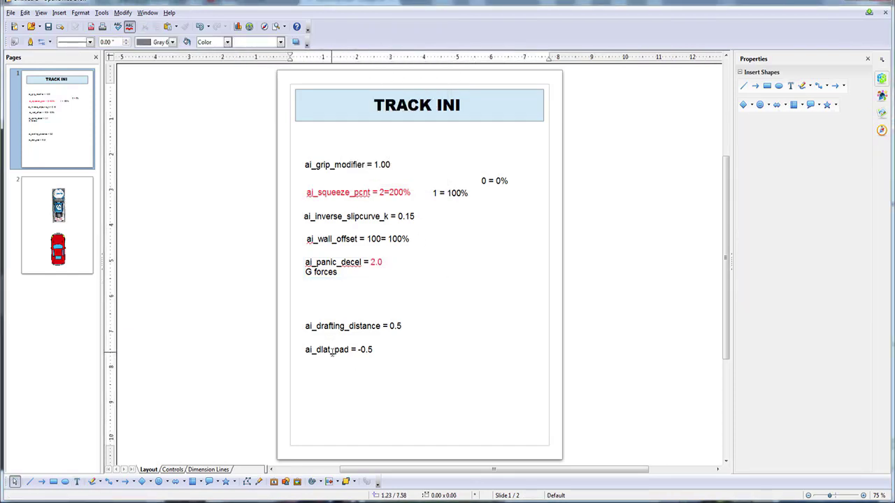
Nudge the ai_dlat_pad text slightly and select it together with the ai_drafting_distance text.
mouse_move(374, 349)
mouse_down()
mouse_move(328, 328)
mouse_move(376, 352)
mouse_up()
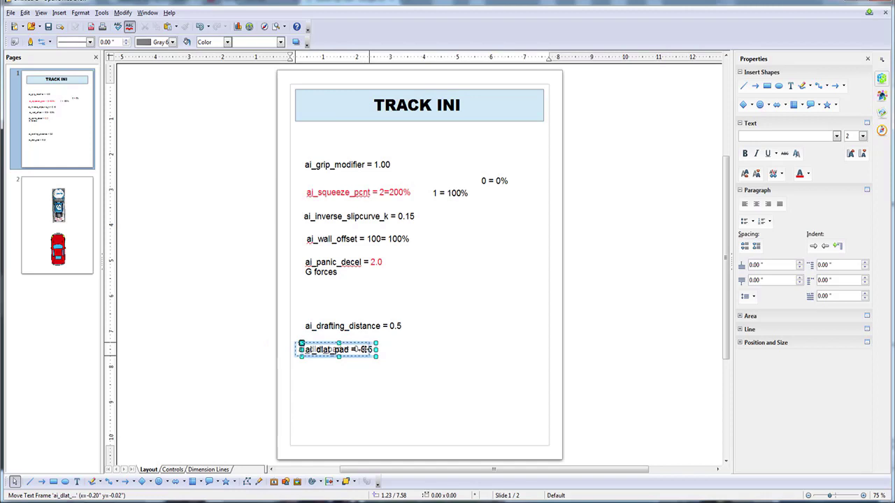
click(427, 390)
drag(454, 397, 293, 299)
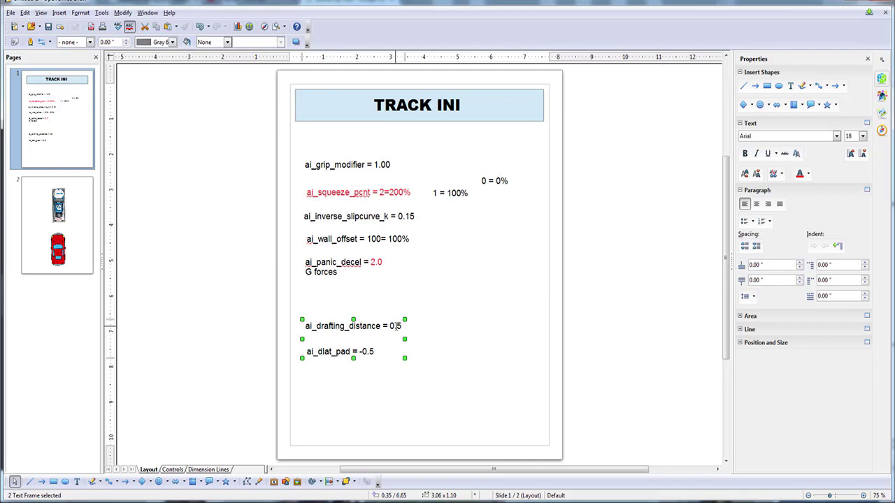
Replace the ai_drafting_distance value with "more than 1" and widen its text box so it fits on one line.
drag(402, 326, 383, 325)
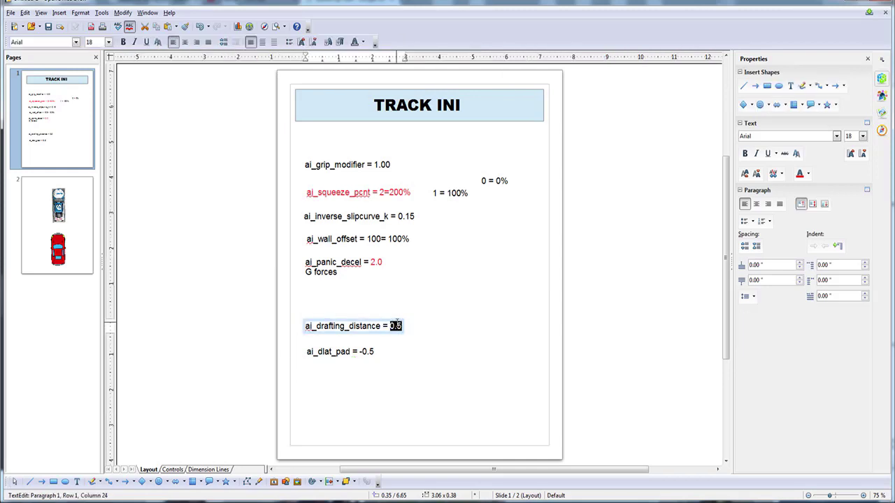
text(more )
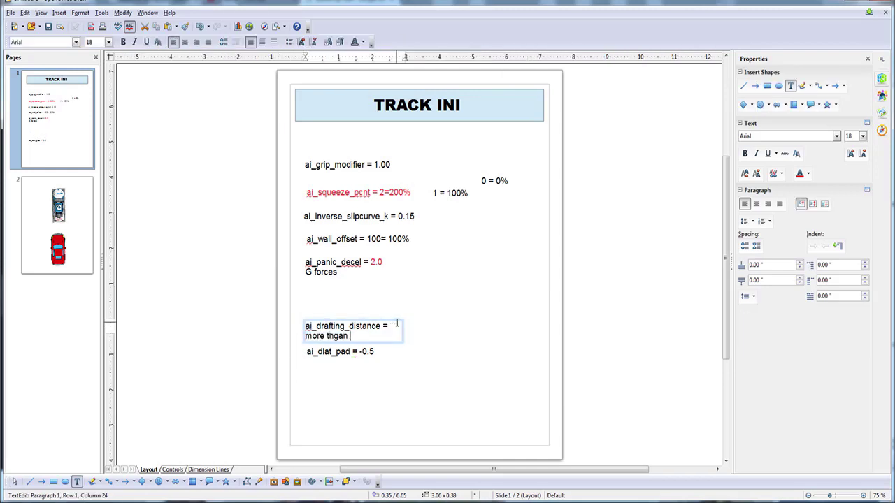
text(thgan)
key(BackSpace)
key(BackSpace)
click(406, 326)
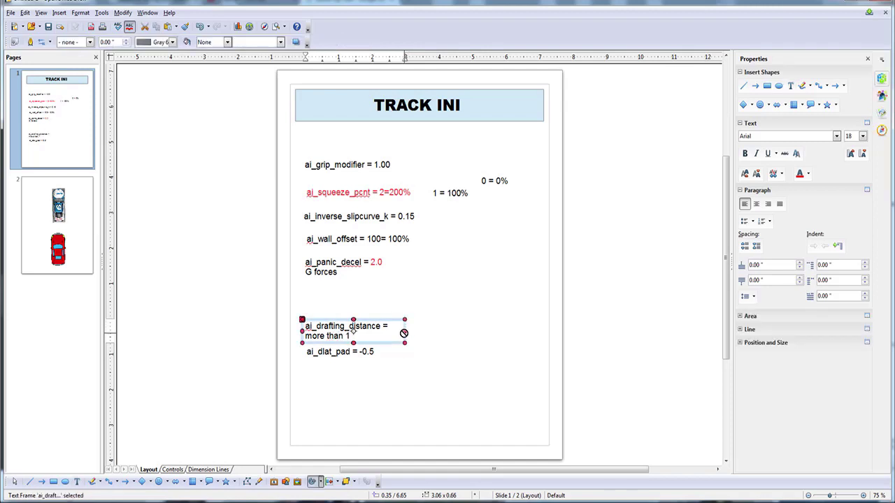
drag(406, 331, 510, 331)
click(460, 419)
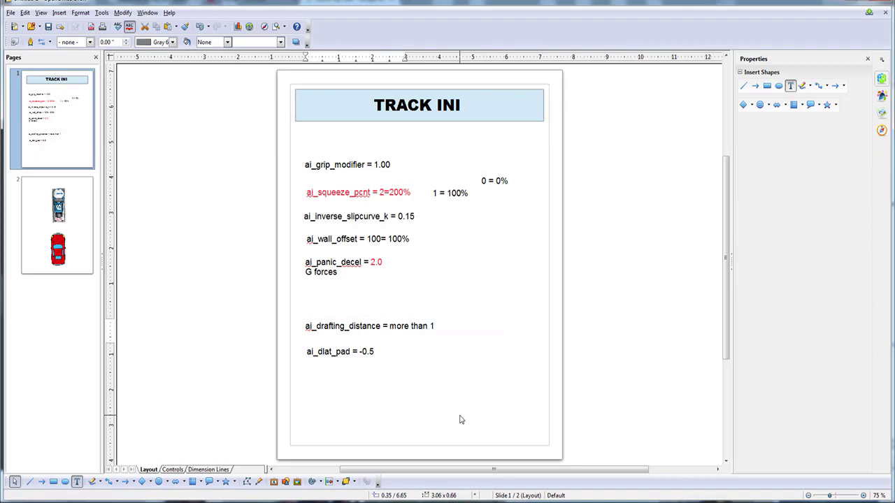
Open page 2, hide and show the rulers again, and check the guide display options.
click(33, 216)
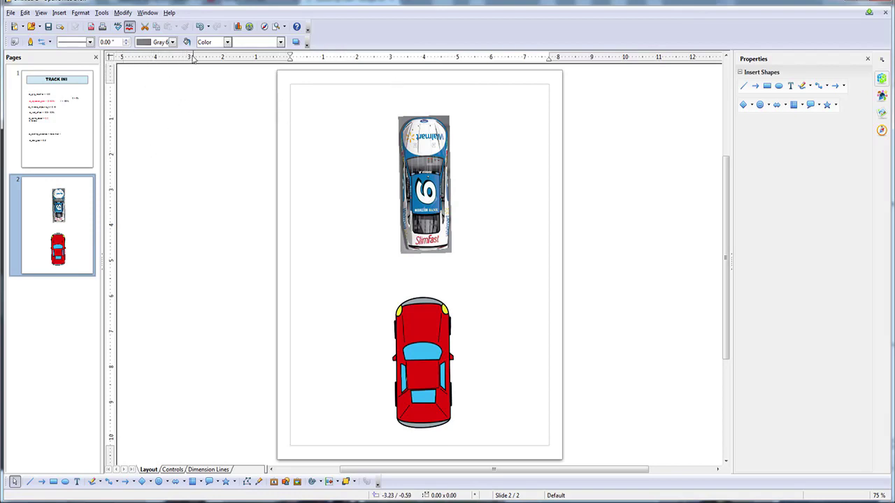
click(42, 14)
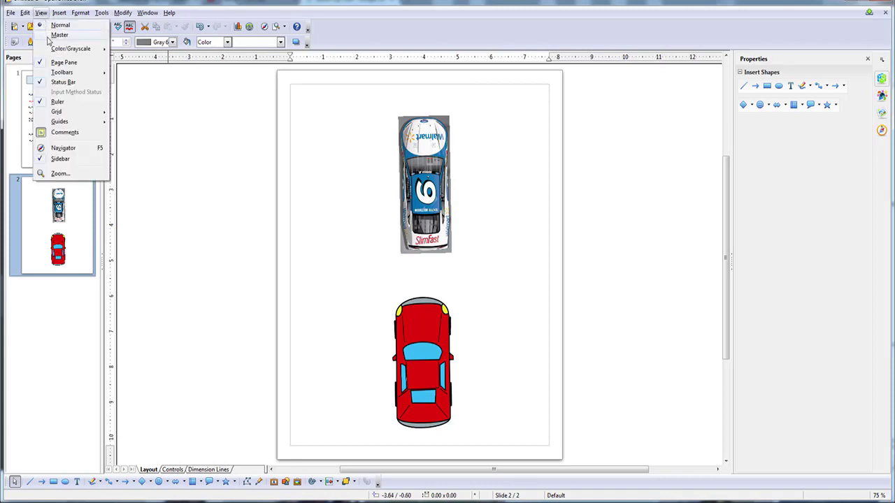
click(57, 102)
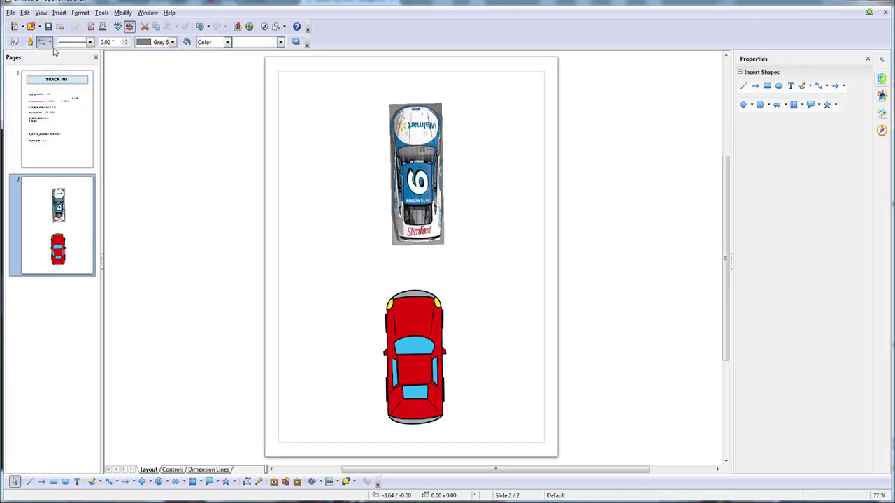
click(41, 13)
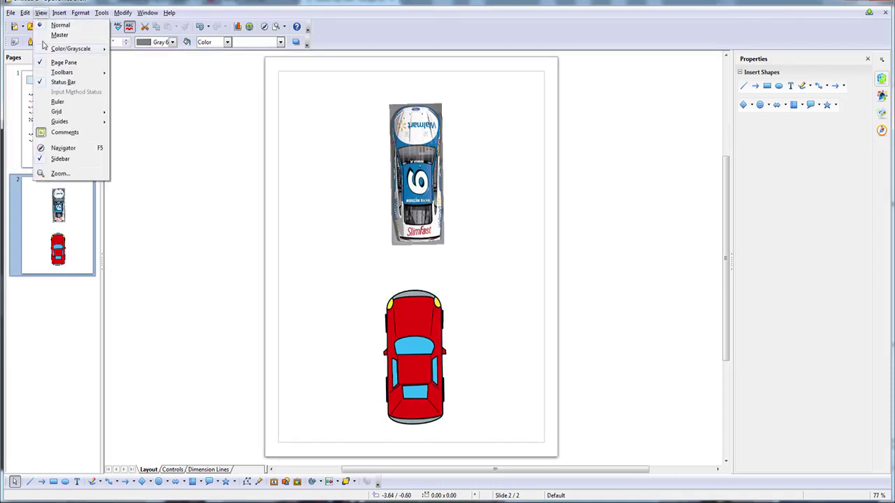
click(57, 102)
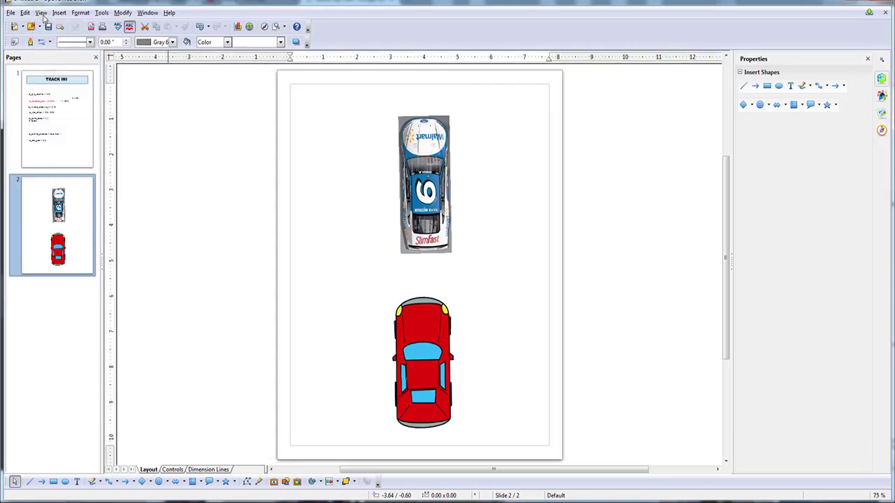
click(41, 13)
mouse_move(77, 124)
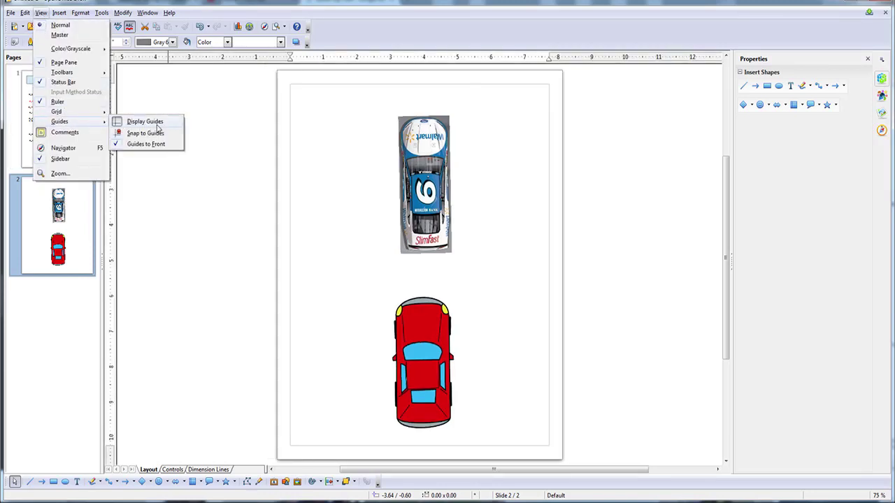
click(239, 58)
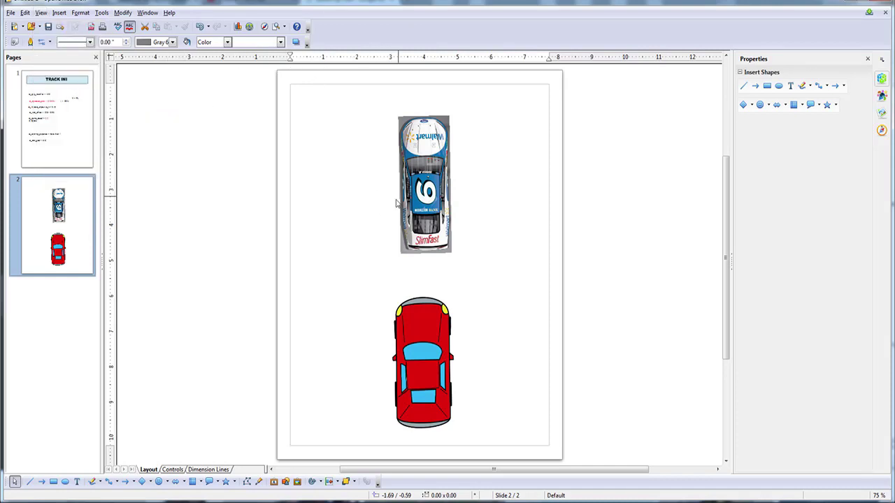
Draw a horizontal line about 9.45 inches wide along the race car's front bumper and a vertical line about 10 inches long near the right margin.
click(743, 85)
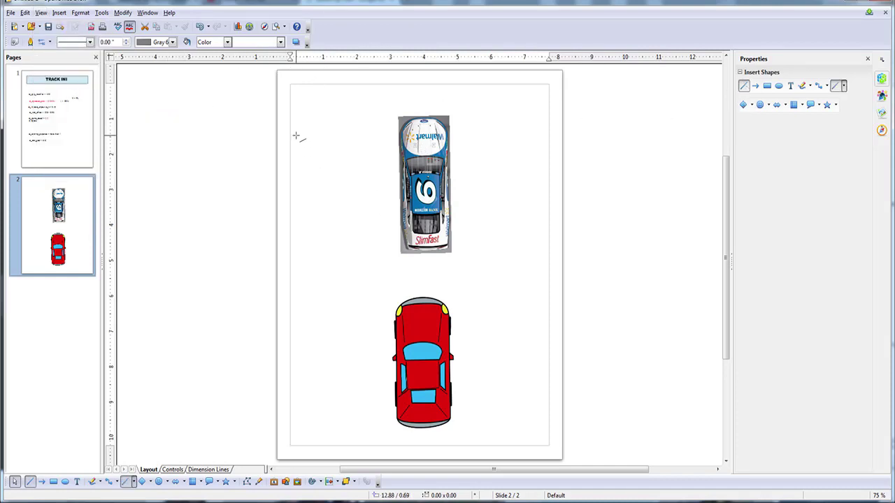
drag(291, 116, 607, 114)
click(629, 200)
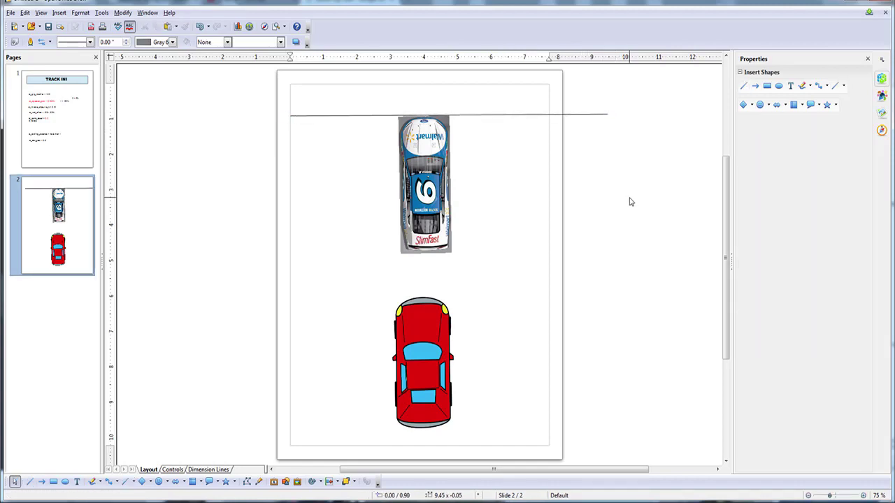
click(743, 86)
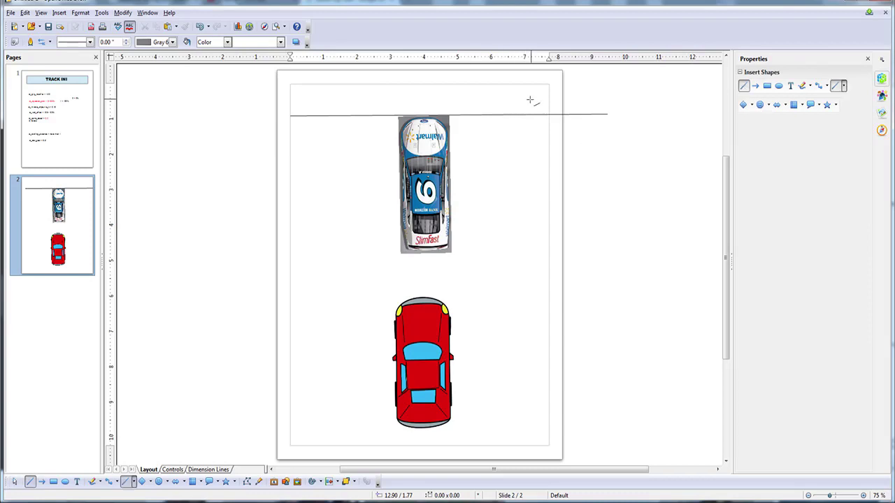
drag(530, 88, 532, 442)
click(649, 286)
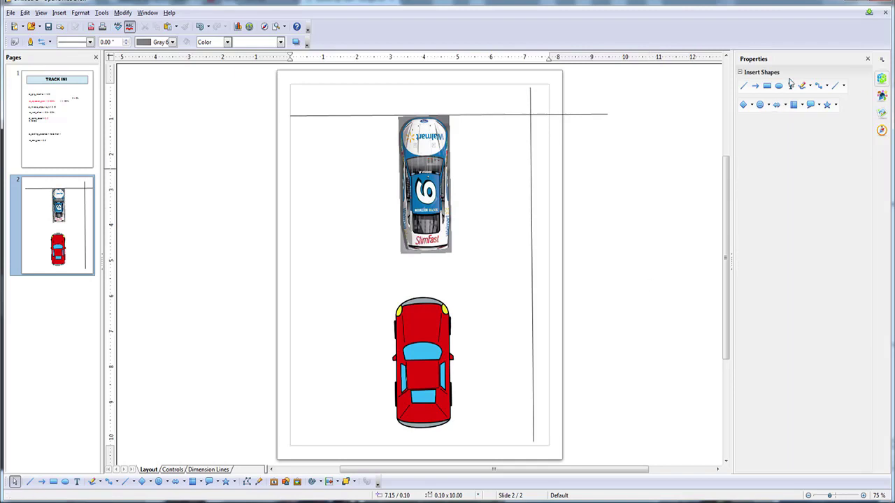
Draw a horizontal line about 12.4 inches wide along the race car's rear bumper.
click(745, 86)
drag(248, 255, 663, 251)
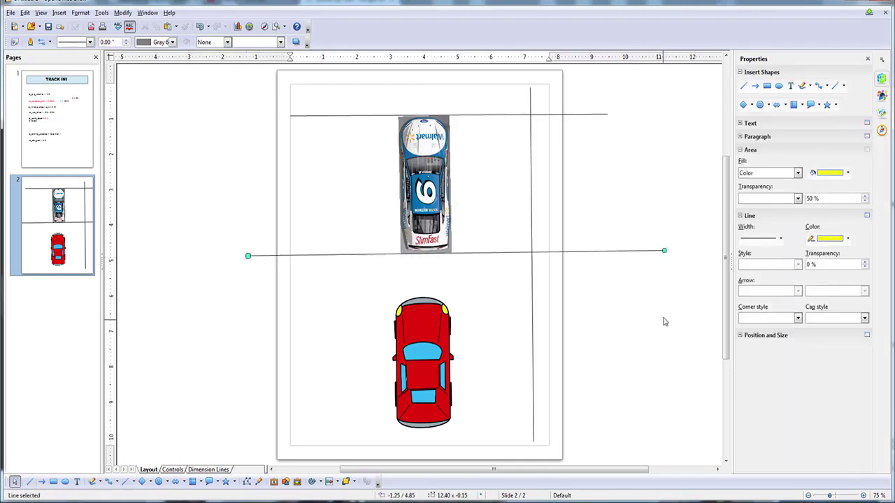
click(663, 325)
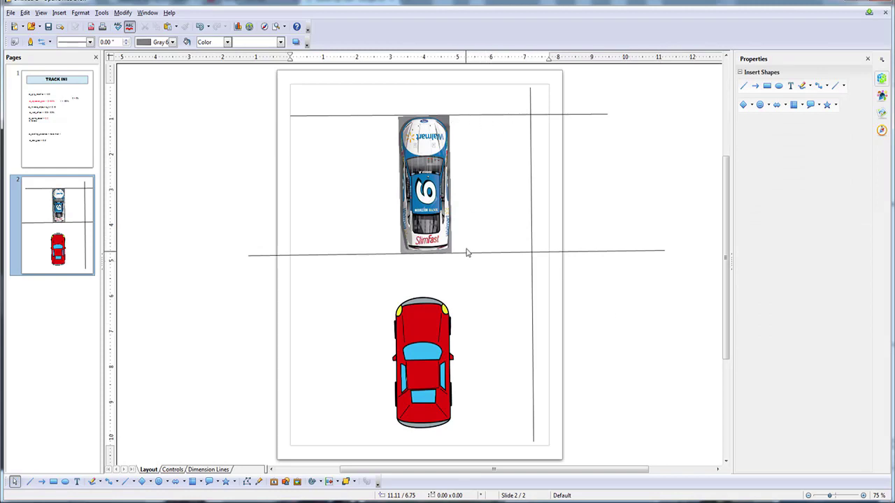
Add the text label 1.1 beside the red car and move the car up to just behind the rear bumper line.
click(790, 85)
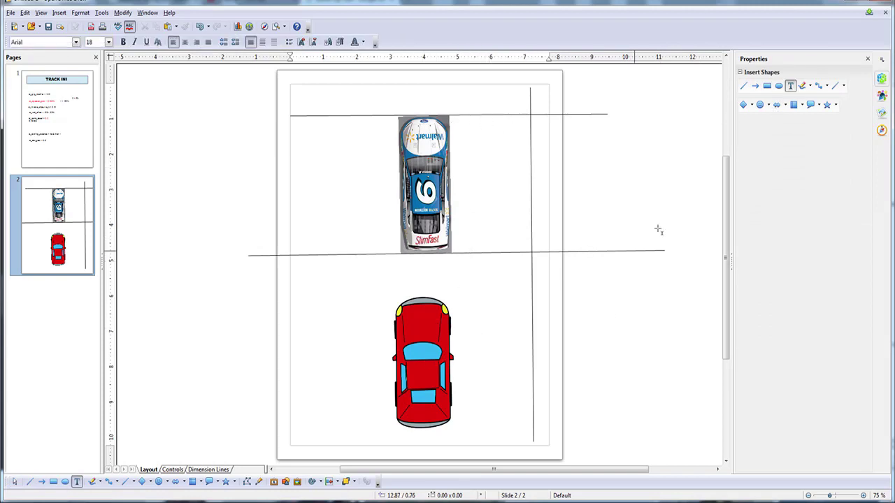
click(483, 320)
text(1.1)
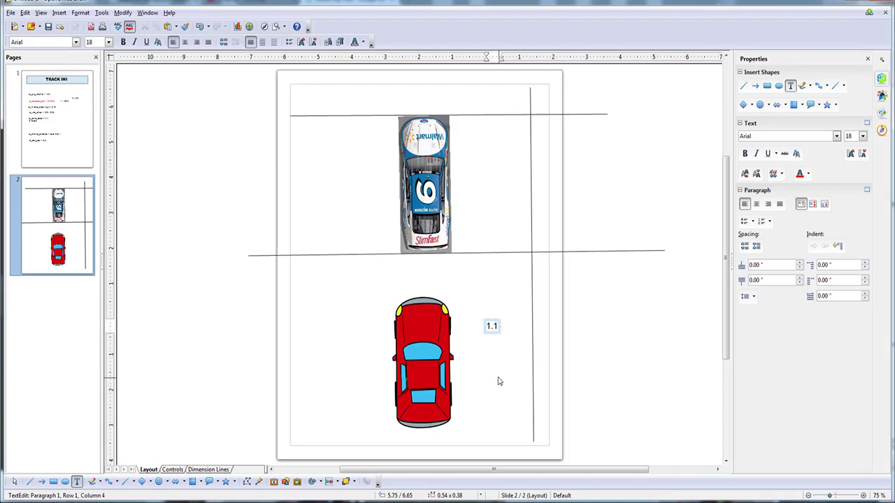
click(497, 380)
drag(423, 380, 425, 341)
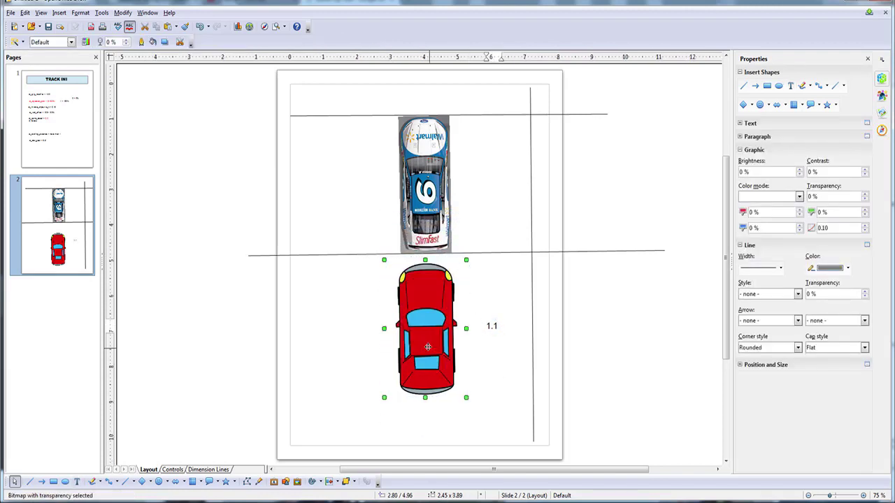
click(637, 364)
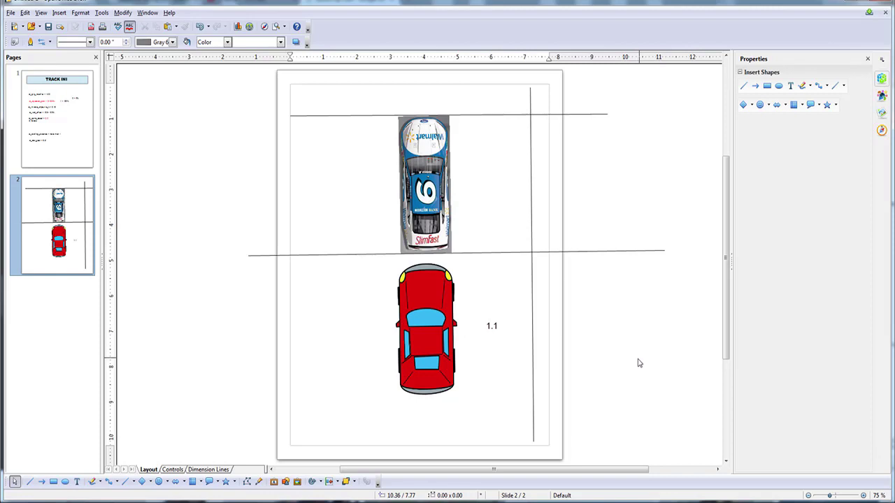
Add the text label 1.0 below the 1.1 label and move the red car up until its nose touches the rear bumper line.
click(791, 86)
click(481, 369)
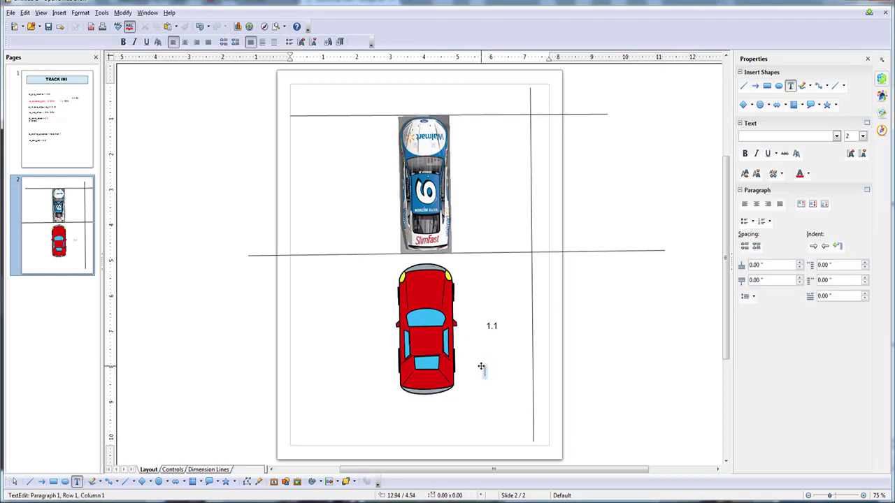
text(1.0)
click(473, 433)
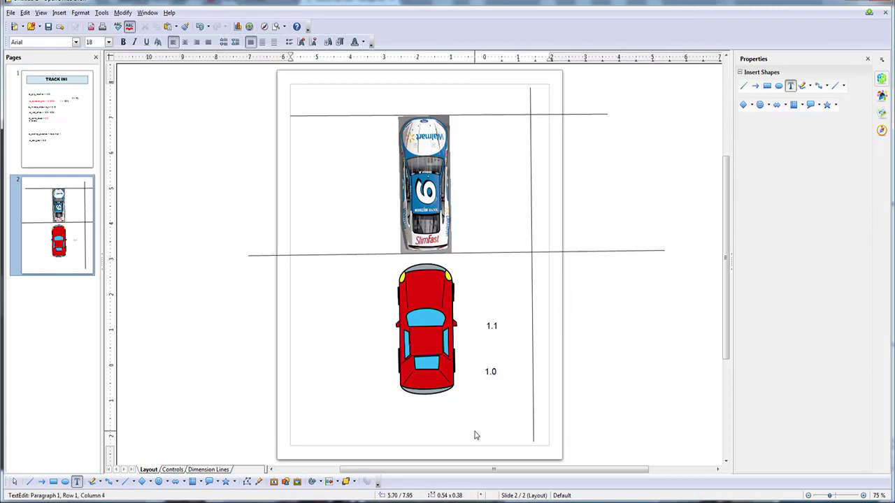
click(421, 340)
drag(421, 340, 420, 330)
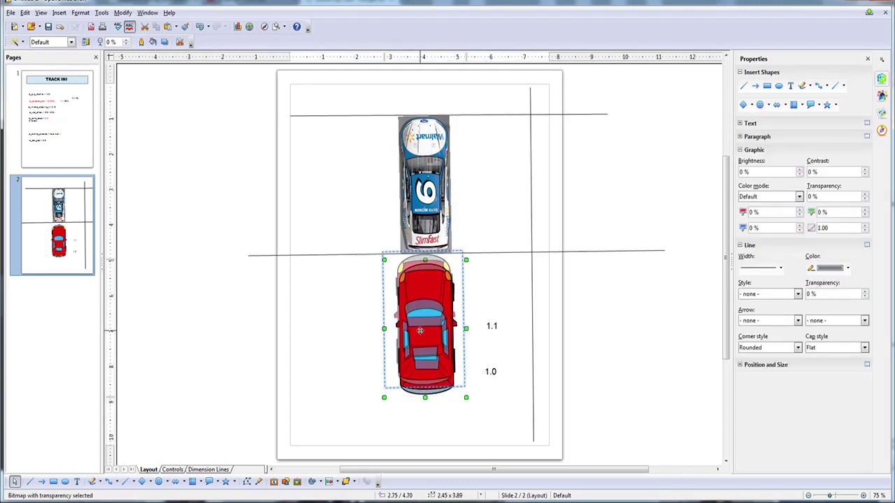
click(641, 384)
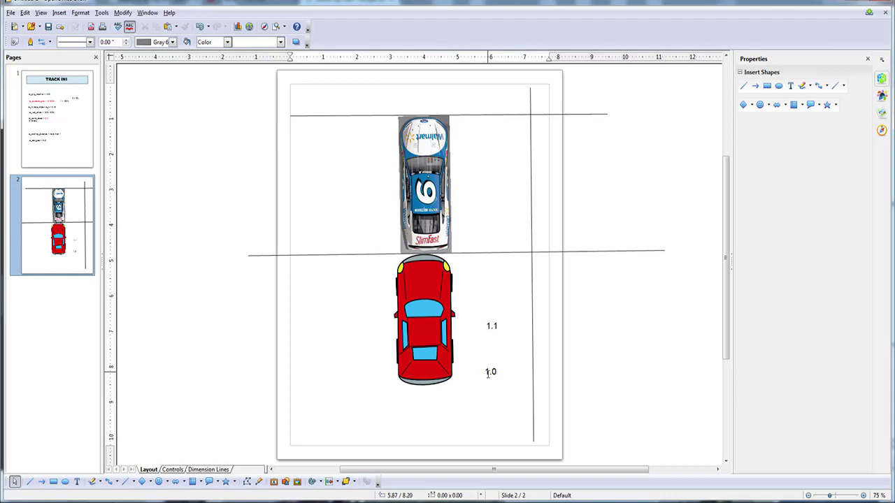
Add the text label "0.5 XCRAZY" below the 1.0 label.
click(791, 85)
click(438, 423)
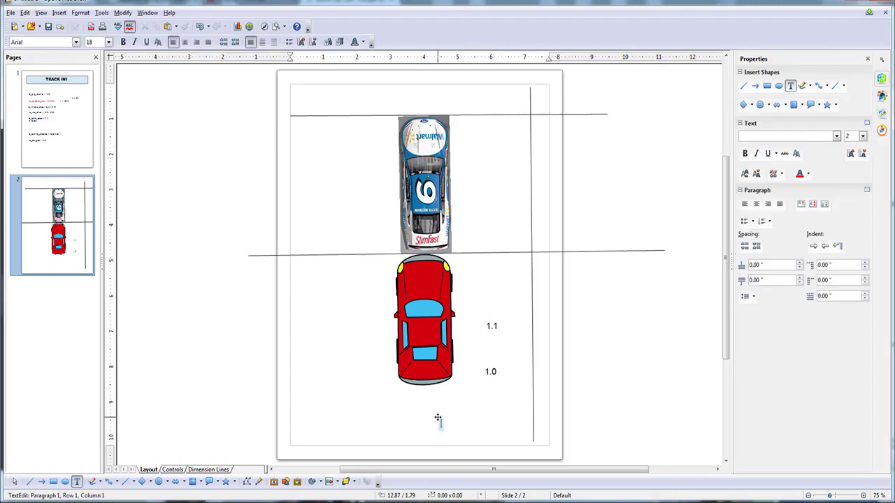
text(0.5 X)
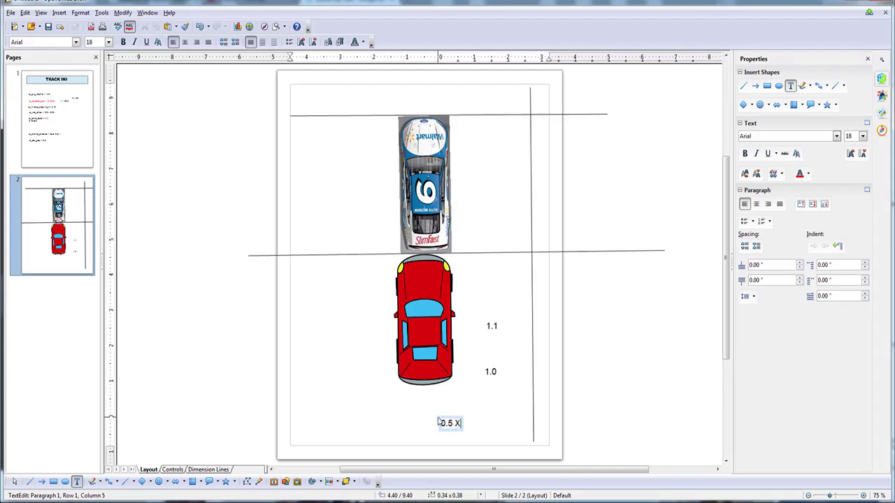
text(CRAZY)
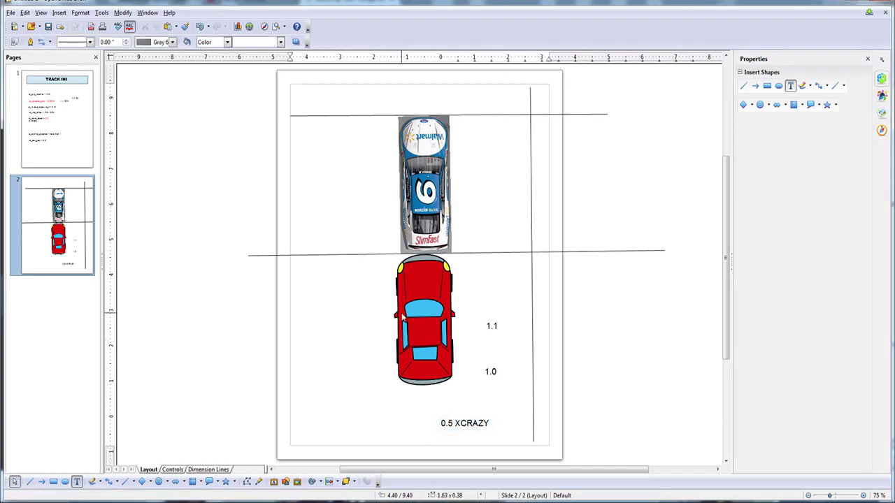
Slide the red car forward over the race car until it overlaps about half of it, and pull it back below the rear bumper line.
click(411, 318)
click(421, 338)
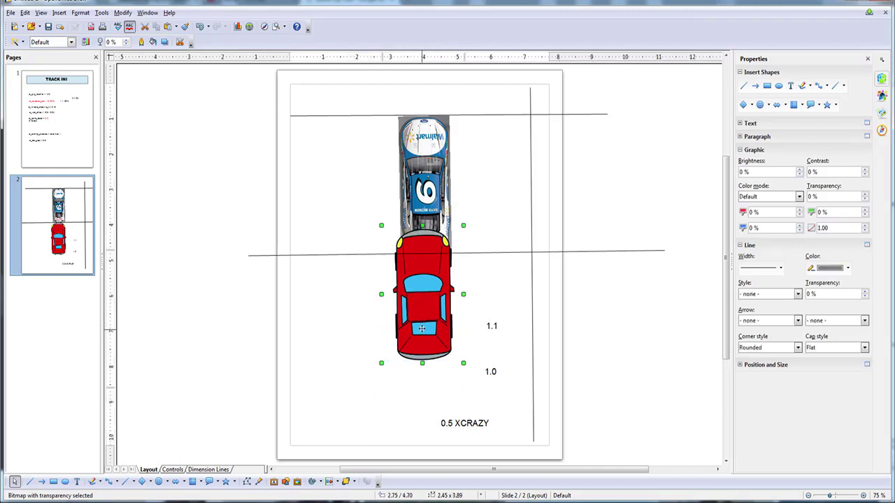
drag(424, 338, 426, 267)
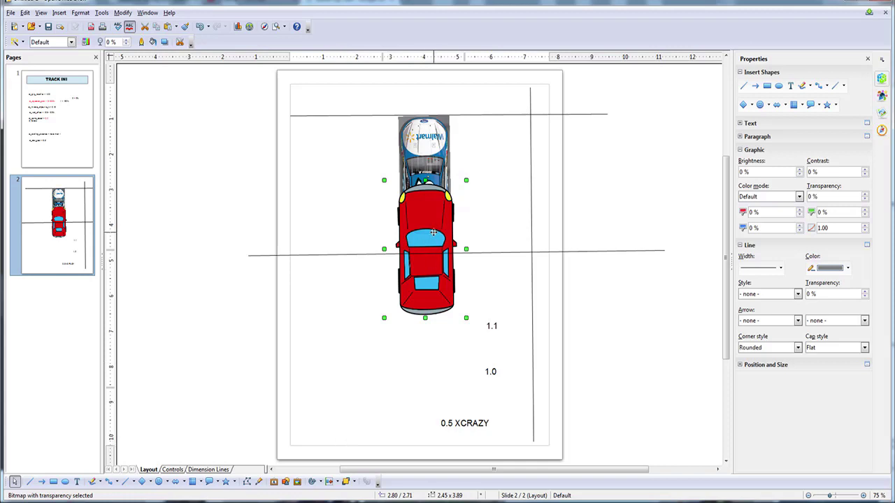
drag(433, 232, 415, 333)
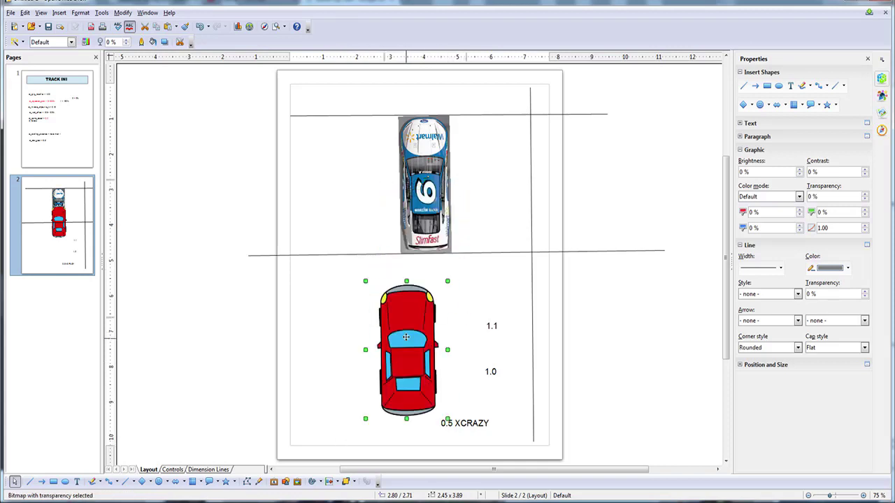
Draw small circles about 0.5 inches wide level with the race car's middle, one on each side and one on its roof.
click(778, 87)
drag(470, 174, 486, 194)
click(337, 182)
mouse_move(337, 181)
mouse_down()
mouse_move(358, 206)
mouse_move(375, 196)
mouse_up()
click(777, 87)
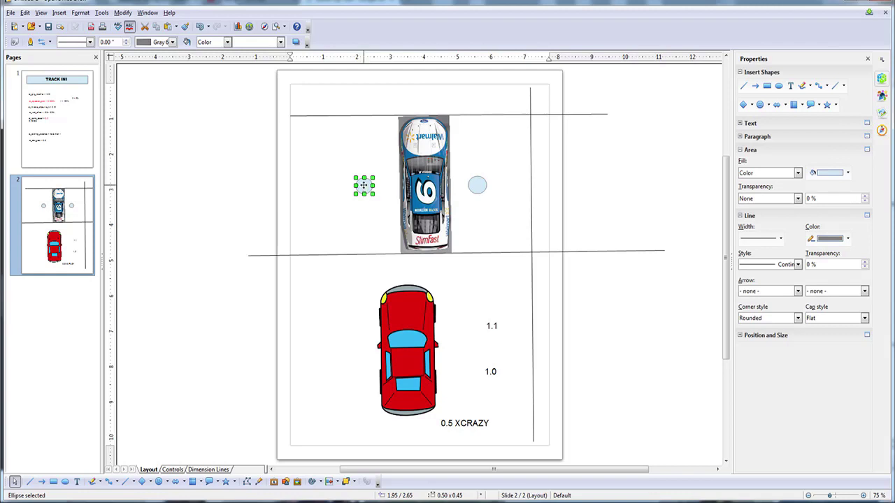
Move the red car's nose up to the left circle and back down, and draw a horizontal line through the three circles.
drag(396, 341, 370, 264)
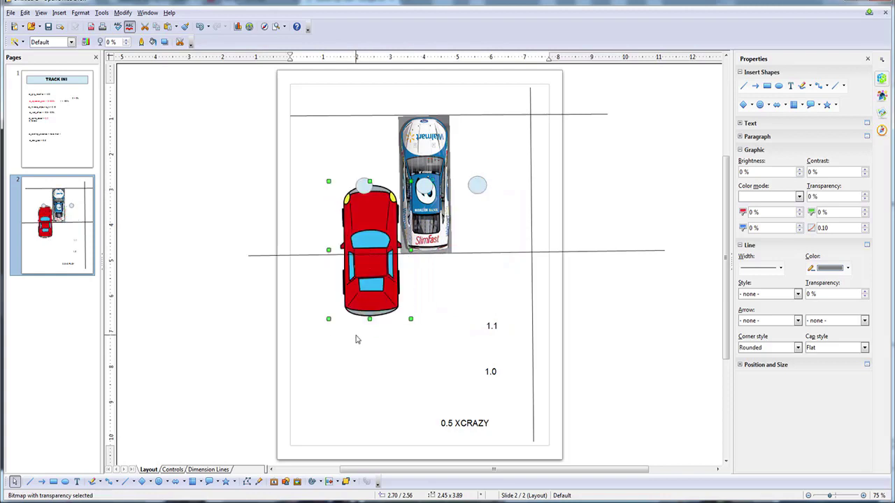
key(ctrl+z)
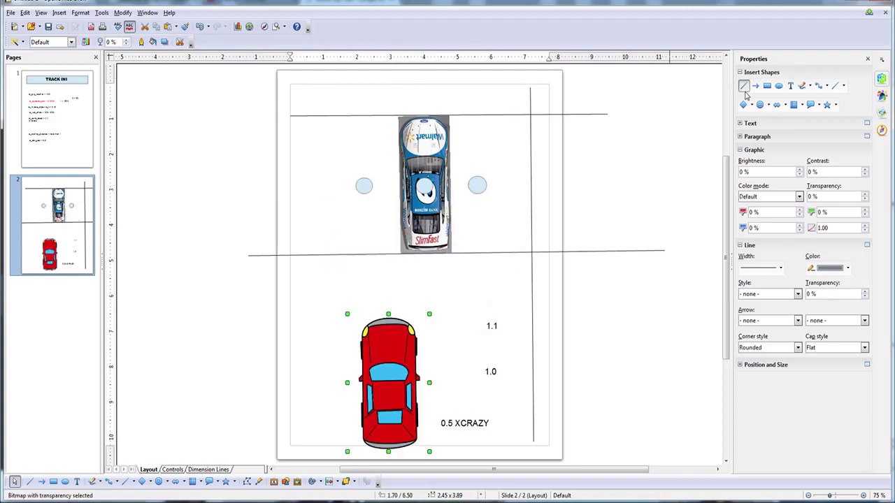
click(743, 86)
drag(271, 183, 647, 184)
click(623, 371)
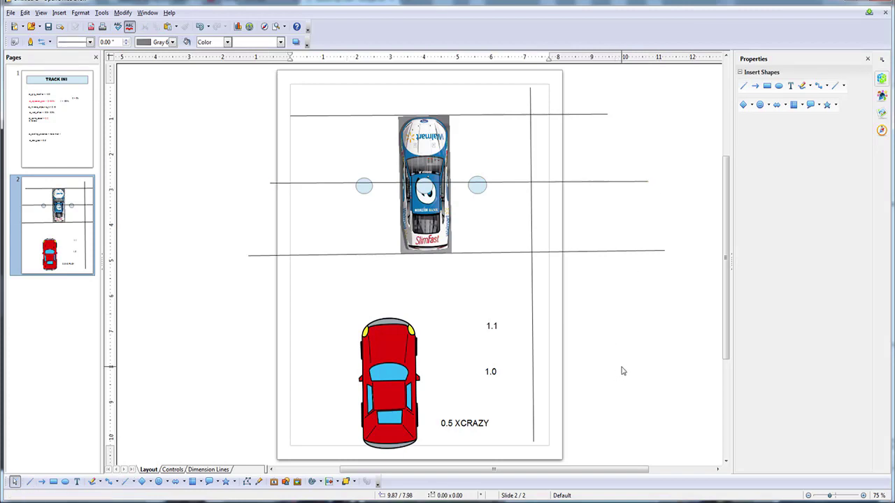
Set the ai_dlat_pad value on the TRACK INI page to 0.
click(71, 148)
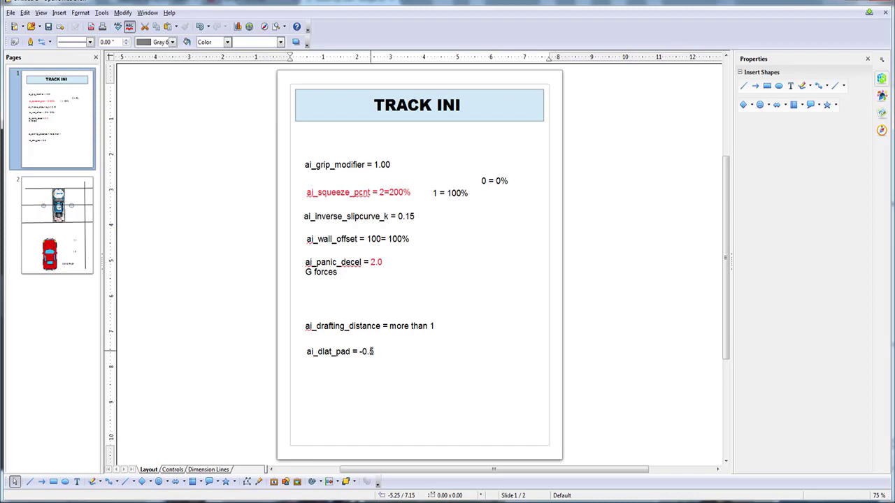
drag(359, 352, 375, 353)
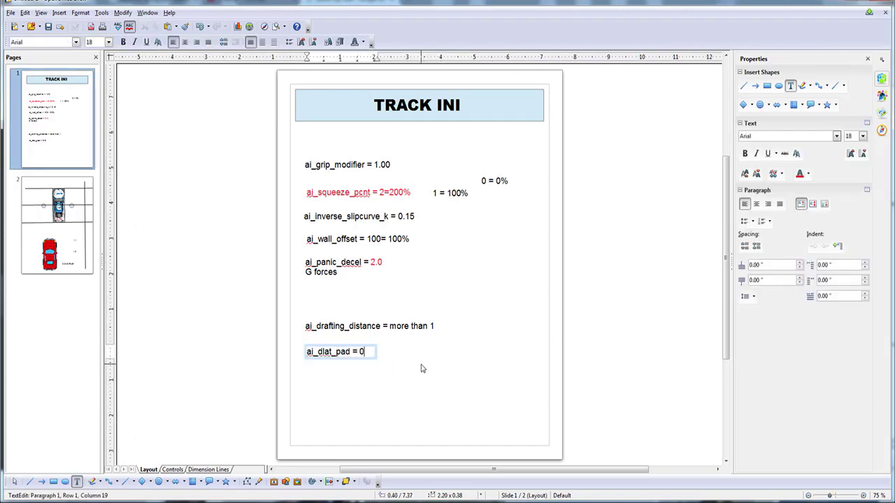
click(424, 411)
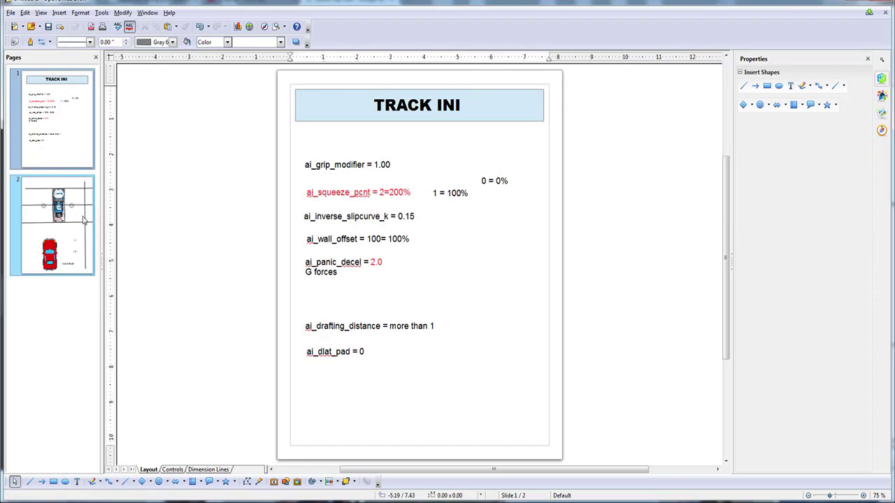
On page 2, move the red car toward the left margin and draw a vertical line about 11.25 inches long down the race car's left side.
click(82, 220)
click(392, 375)
drag(391, 375, 336, 361)
click(742, 86)
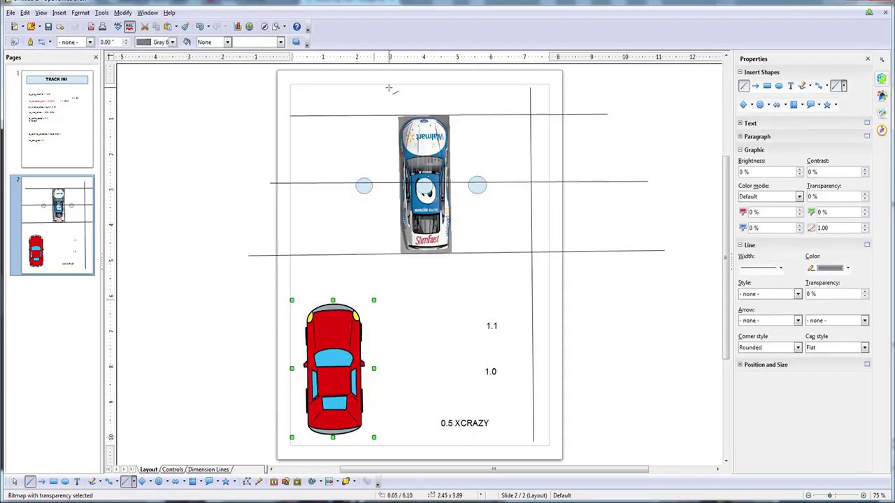
drag(397, 82, 403, 478)
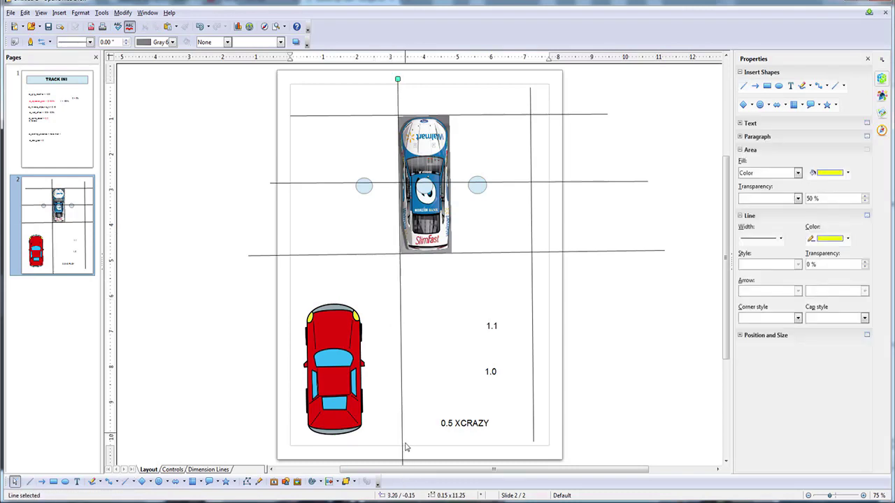
click(461, 104)
Check the ai_dlat_pad entry in track.ini in Notepad and compare it with the TRACK INI page in the drawing.
click(742, 85)
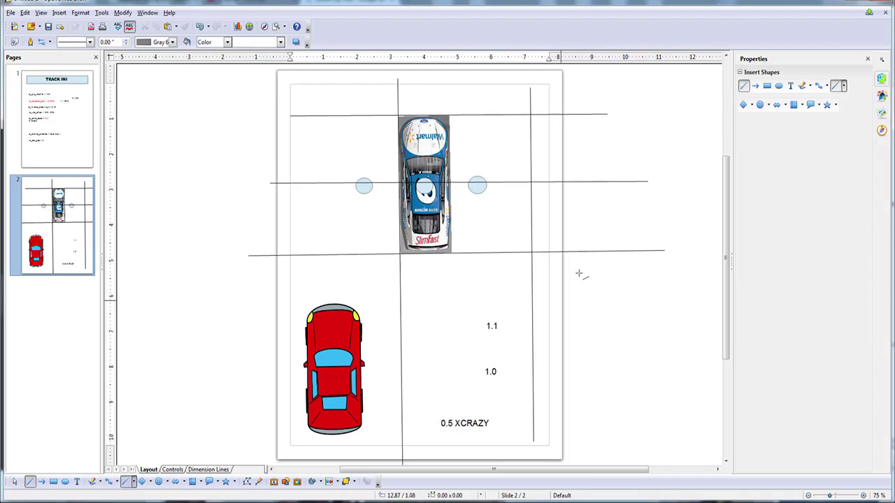
key(alt+Tab)
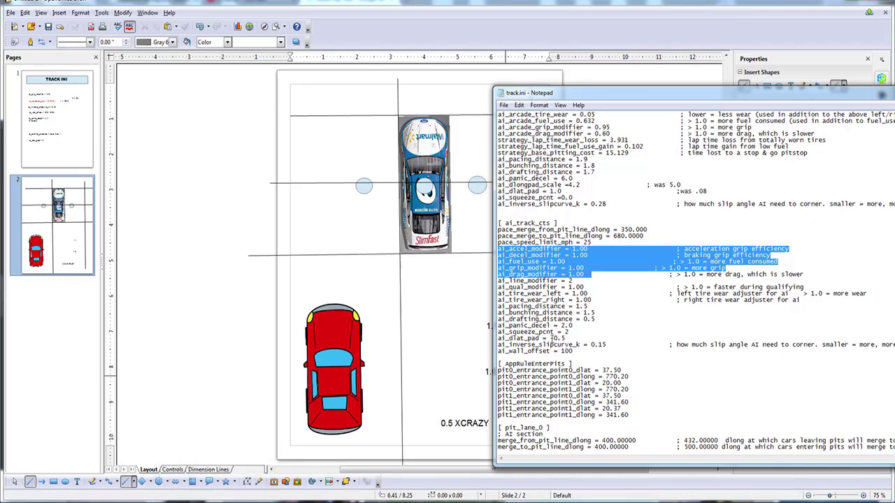
click(57, 119)
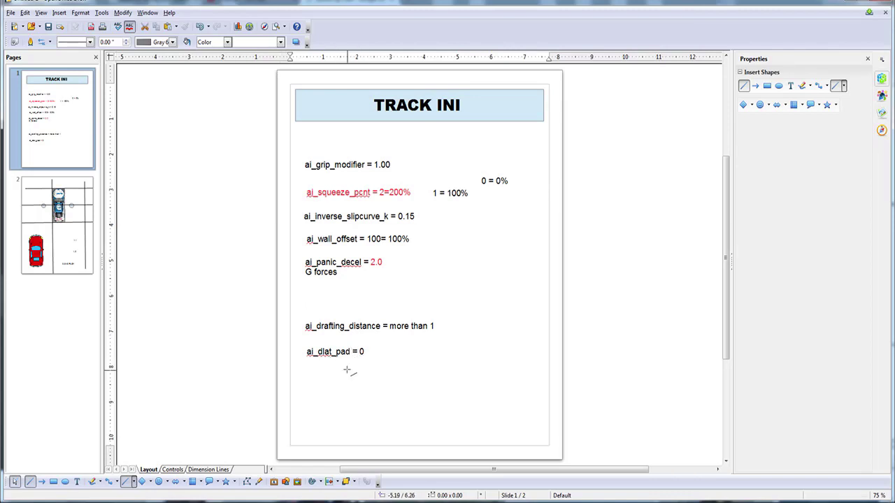
Place the red car on page 2 side by side with the race car, left of the vertical line, and reopen the TRACK INI page.
click(81, 246)
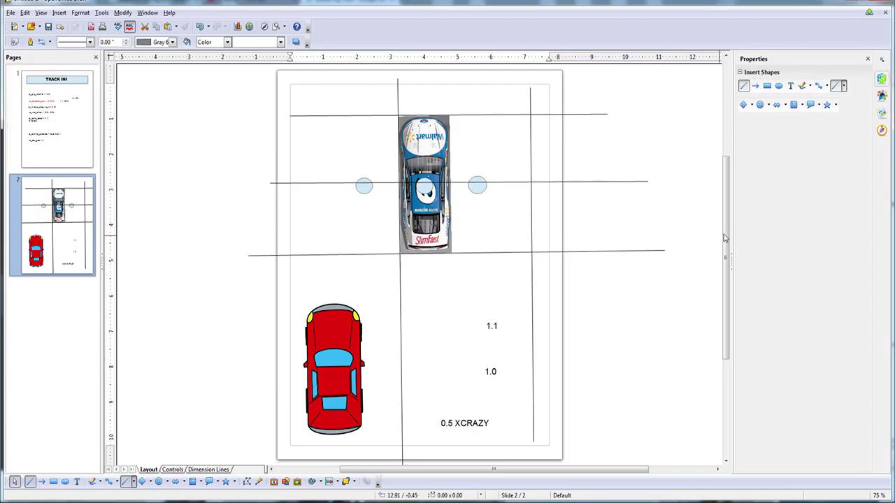
click(644, 297)
drag(357, 389, 378, 192)
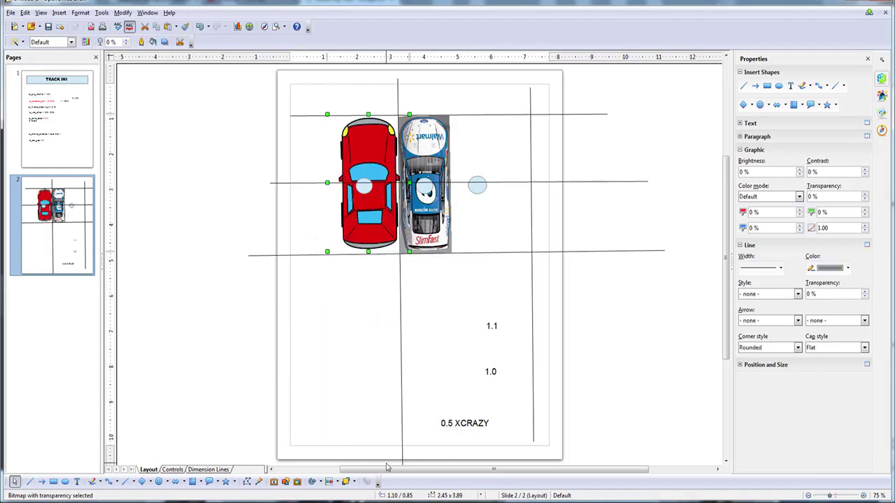
click(57, 150)
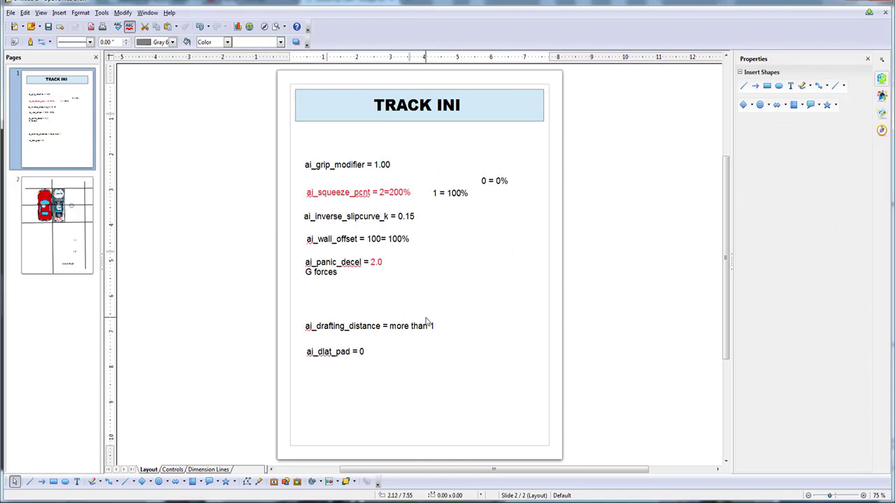
Set the ai_drafting_distance value on the TRACK INI page to 0.5 and check the car illustration on page 2.
drag(390, 327, 455, 328)
text(0.5)
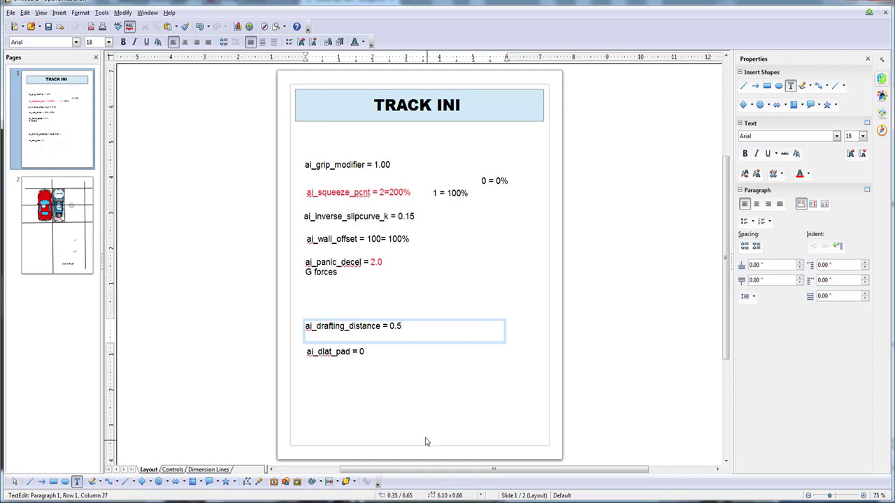
click(430, 439)
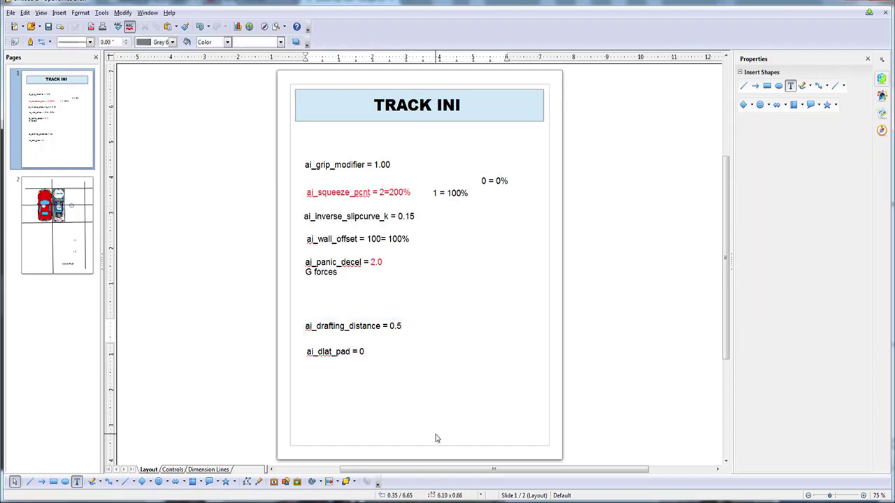
click(78, 227)
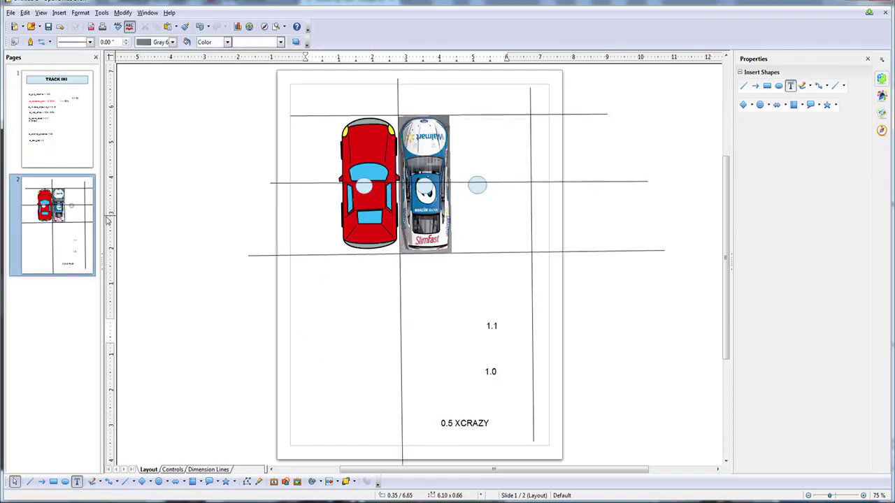
Return to the TRACK INI page and set the ai_dlat_pad value to -0.5.
key(Up)
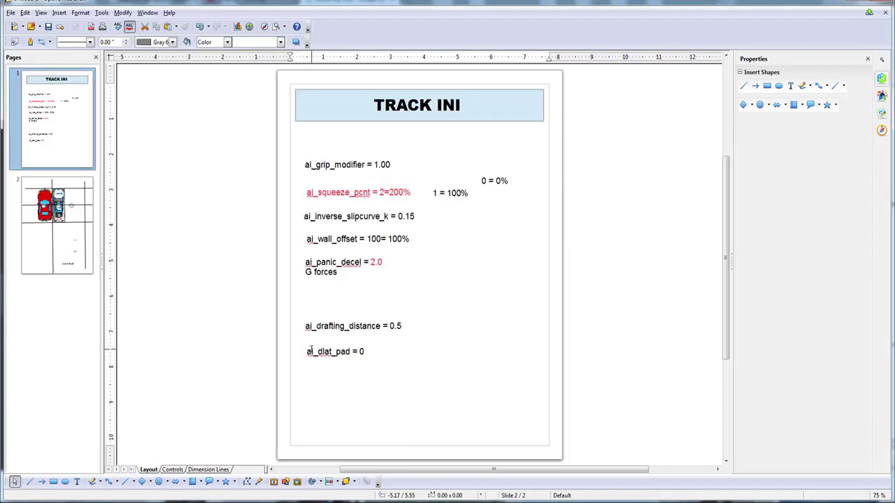
click(359, 351)
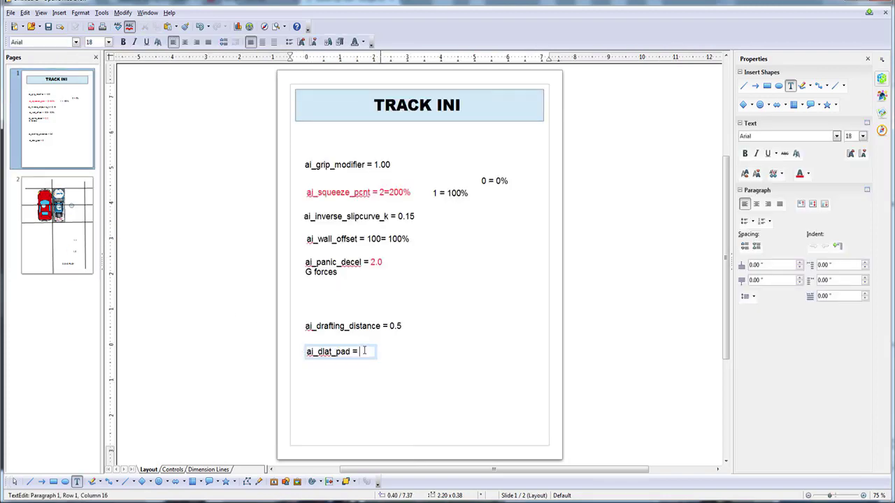
text(5)
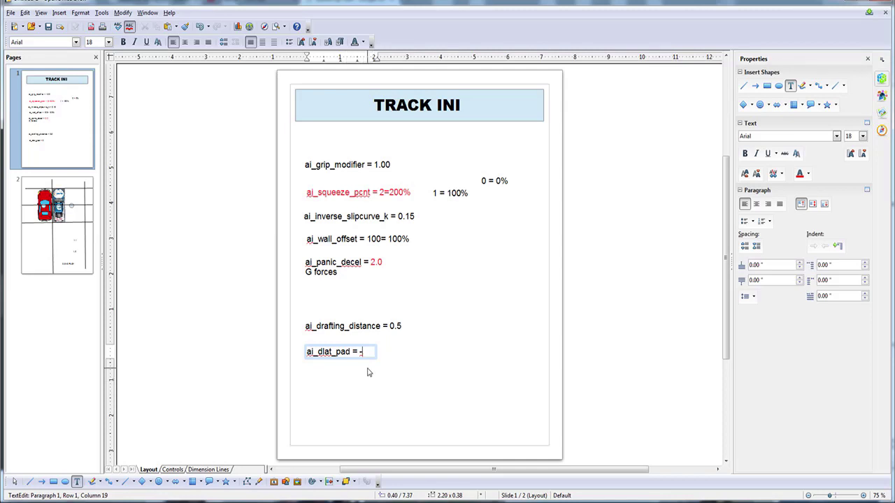
click(341, 427)
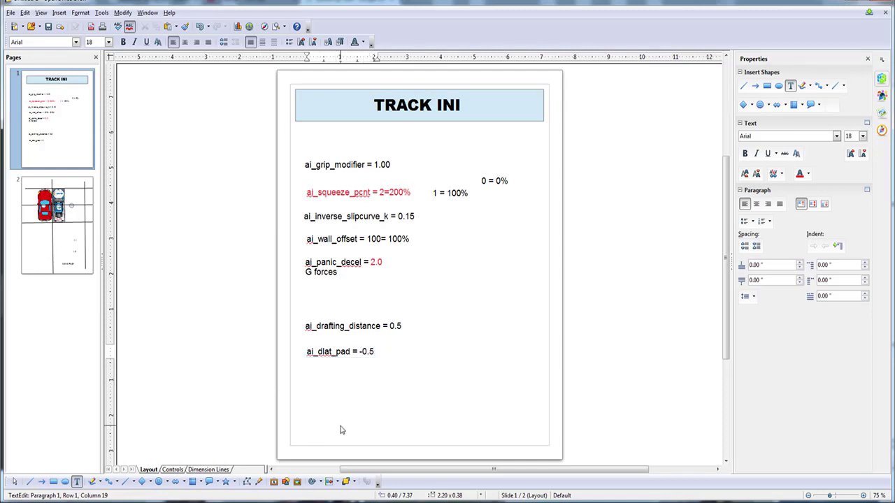
On page 2, move the red car to the lower left of the page and enlarge the circle on the race car.
click(59, 221)
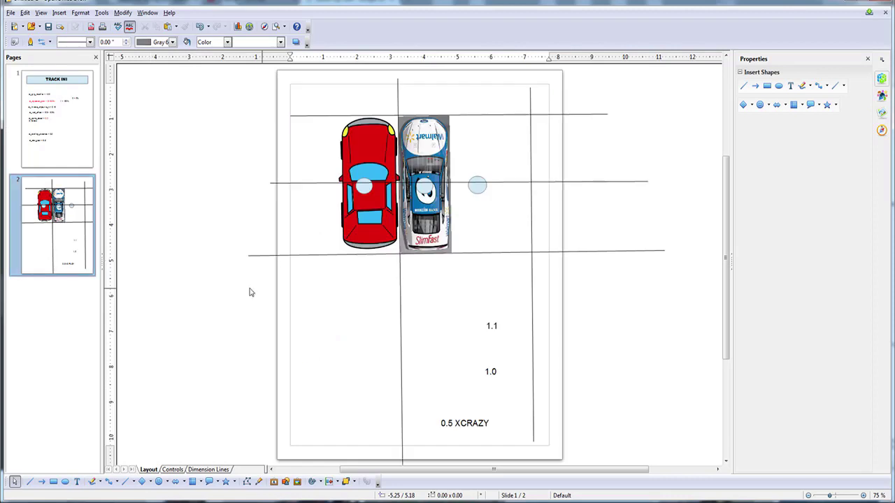
drag(375, 218, 349, 414)
click(425, 187)
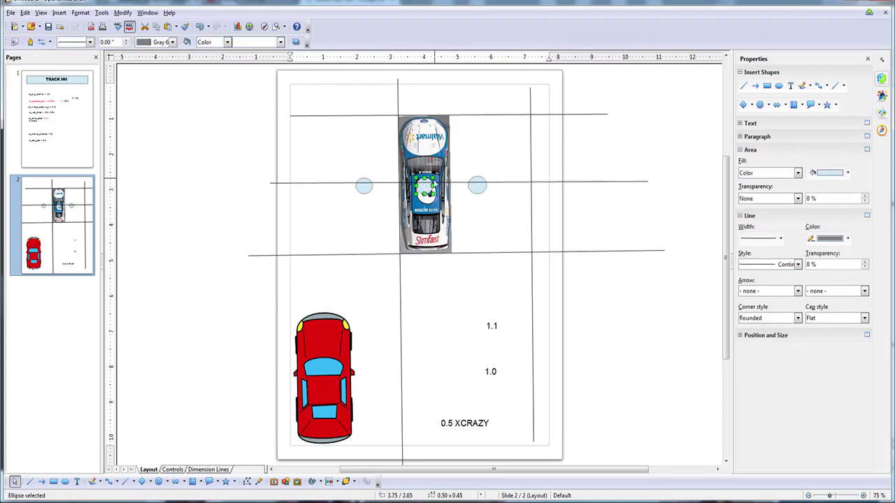
drag(425, 187, 427, 188)
Reposition the red car so its front half overlaps the race car's rear left side, with its nose at the middle horizontal line.
drag(331, 384, 408, 194)
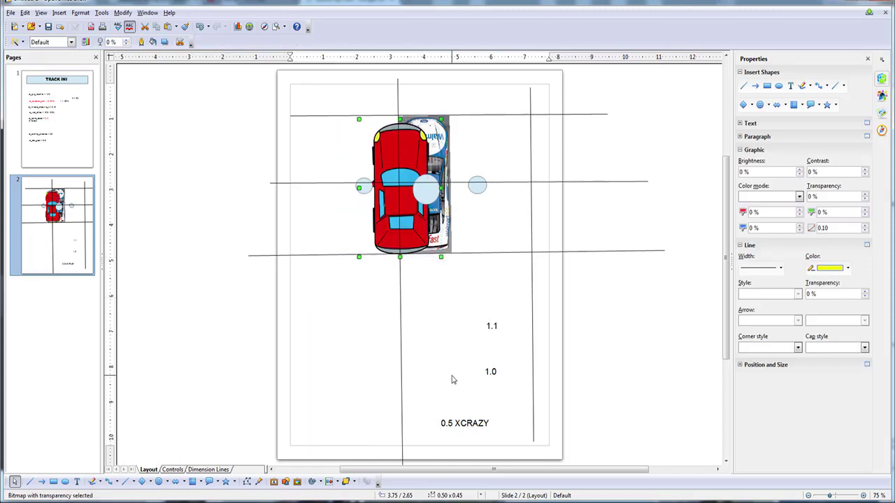
drag(383, 141, 366, 305)
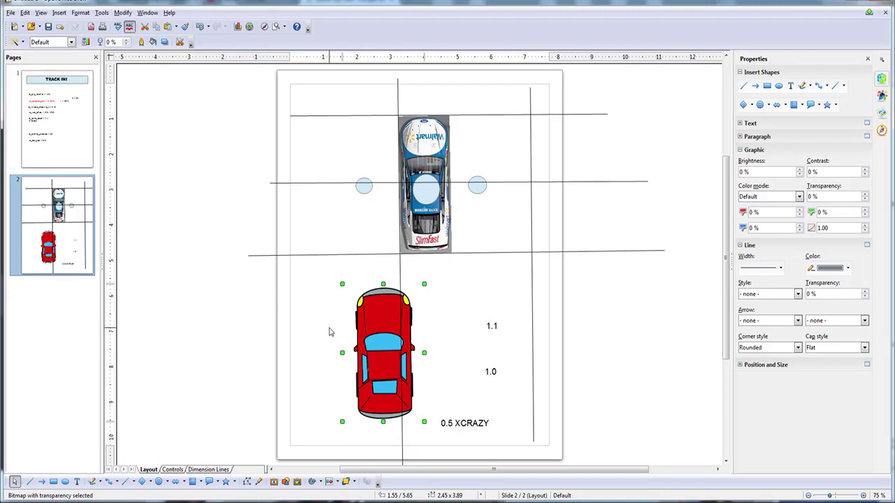
drag(376, 344, 418, 260)
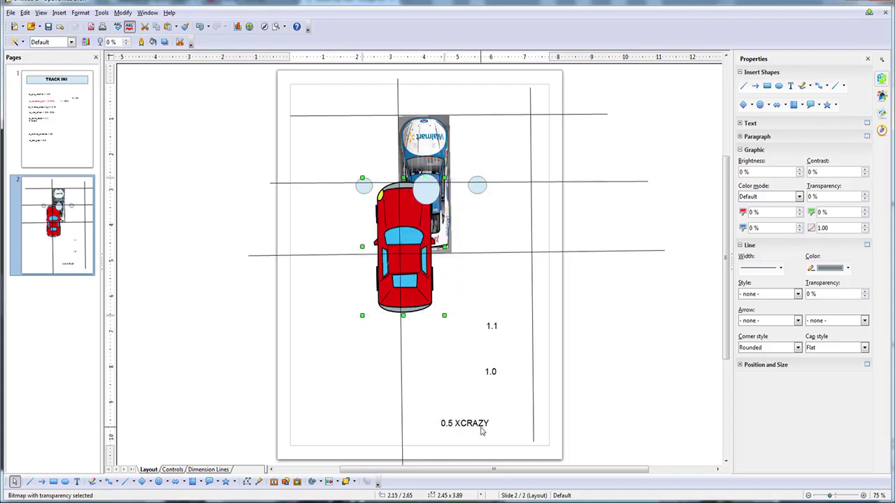
Draw two crossing diagonal lines through the enlarged circle on the race car, the first about 2.8 inches long.
scroll(480, 431, up, 1)
click(598, 236)
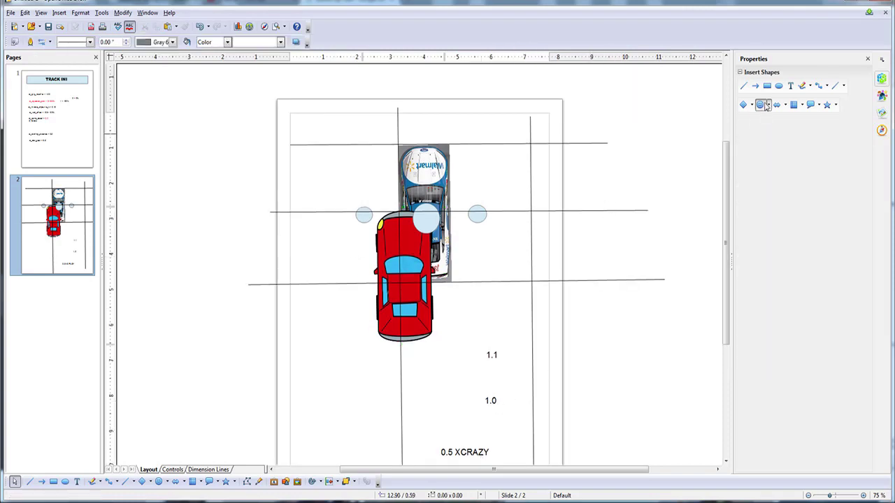
click(743, 86)
drag(471, 185, 397, 240)
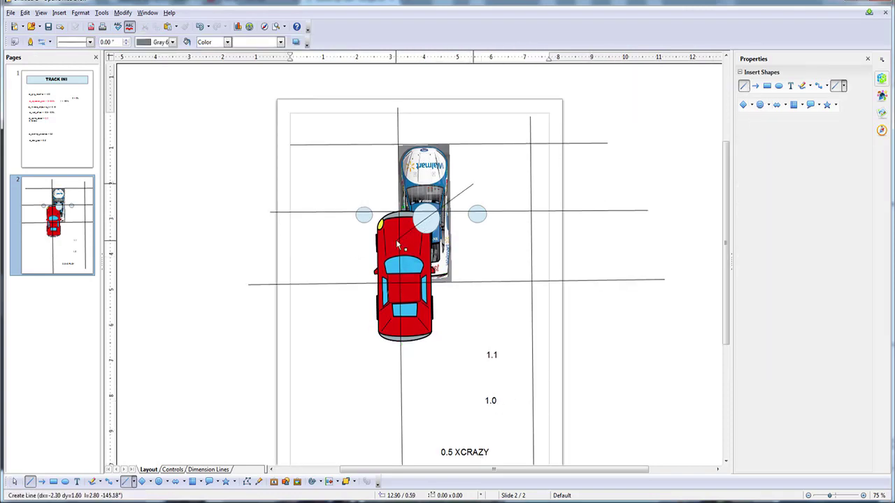
click(743, 85)
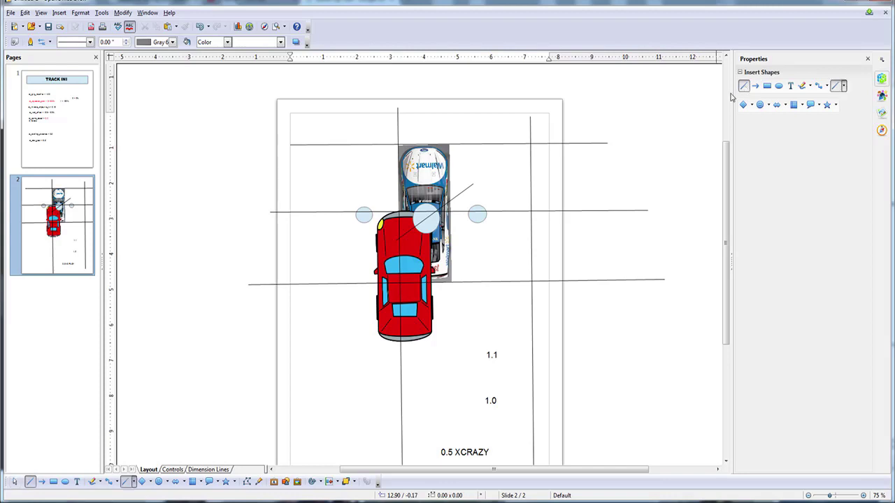
drag(395, 187, 470, 253)
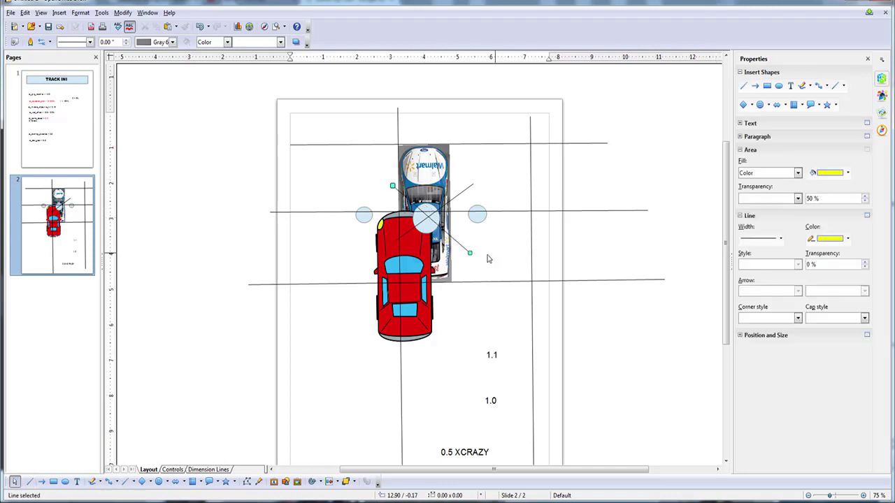
click(652, 191)
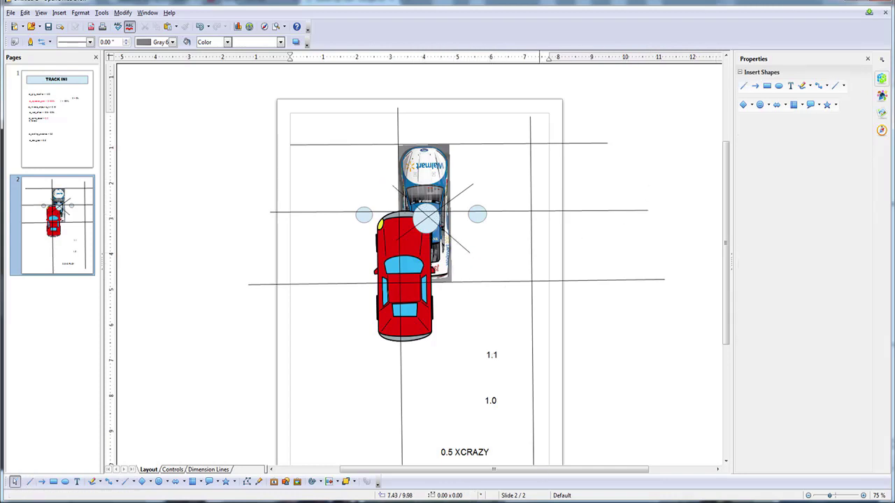
Review the ai_drafting_distance and ai_dlat_pad entries on the TRACK INI page and open the ai_dlat_pad text for editing.
click(66, 145)
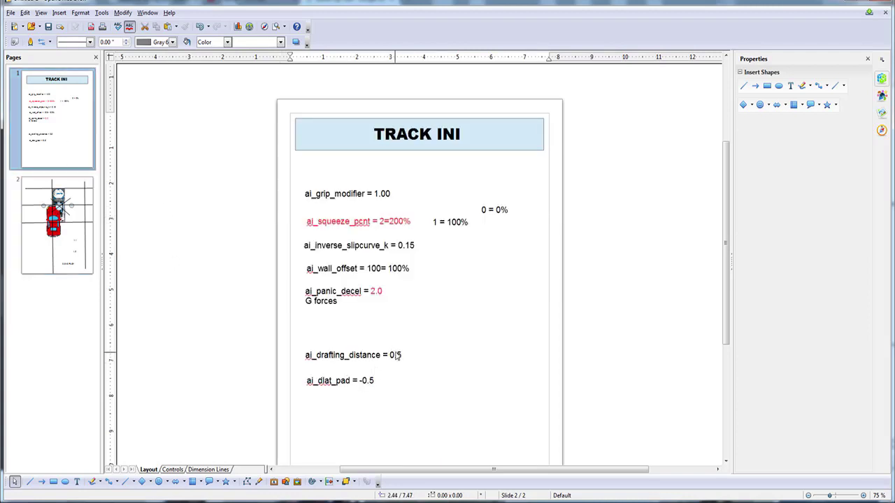
click(375, 382)
drag(376, 382, 297, 360)
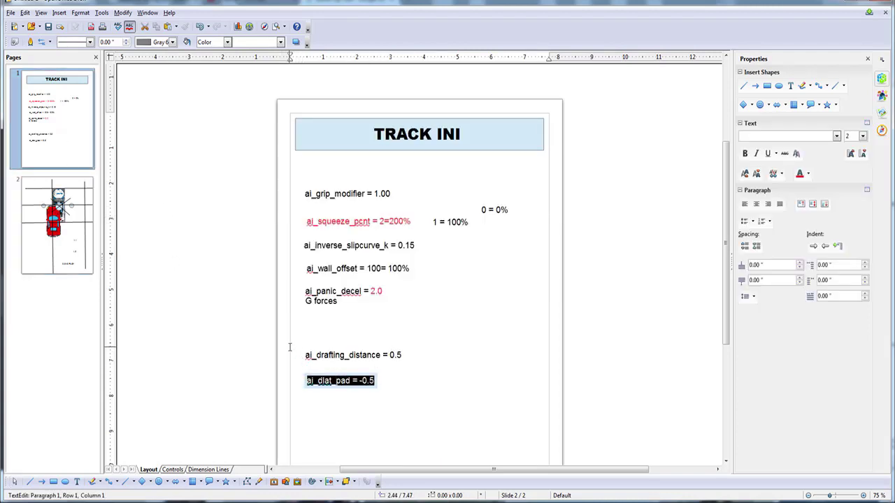
click(294, 340)
drag(278, 329, 459, 420)
click(376, 355)
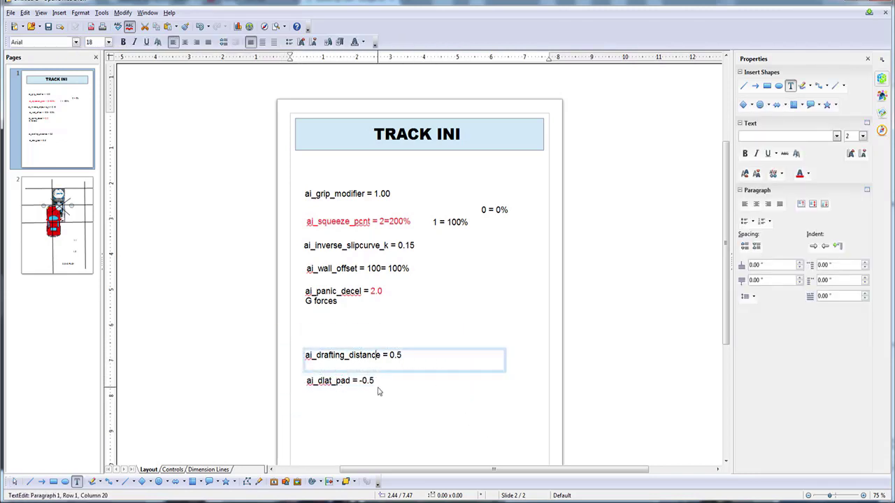
click(377, 383)
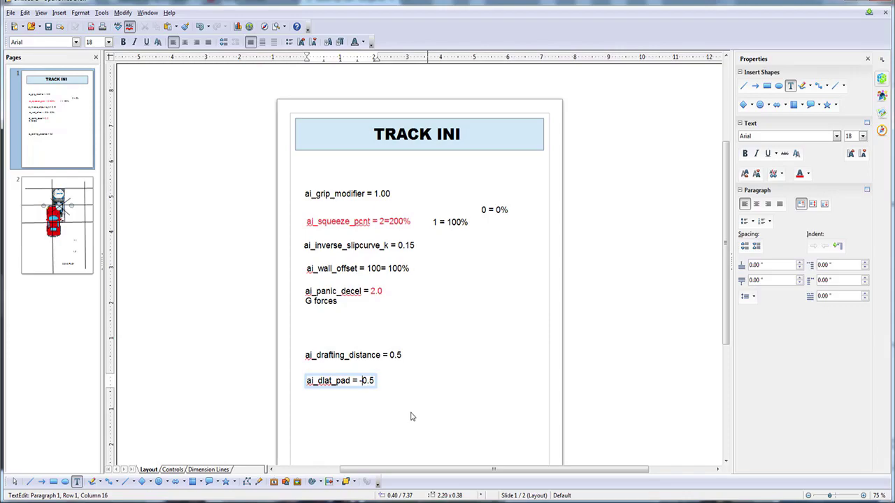